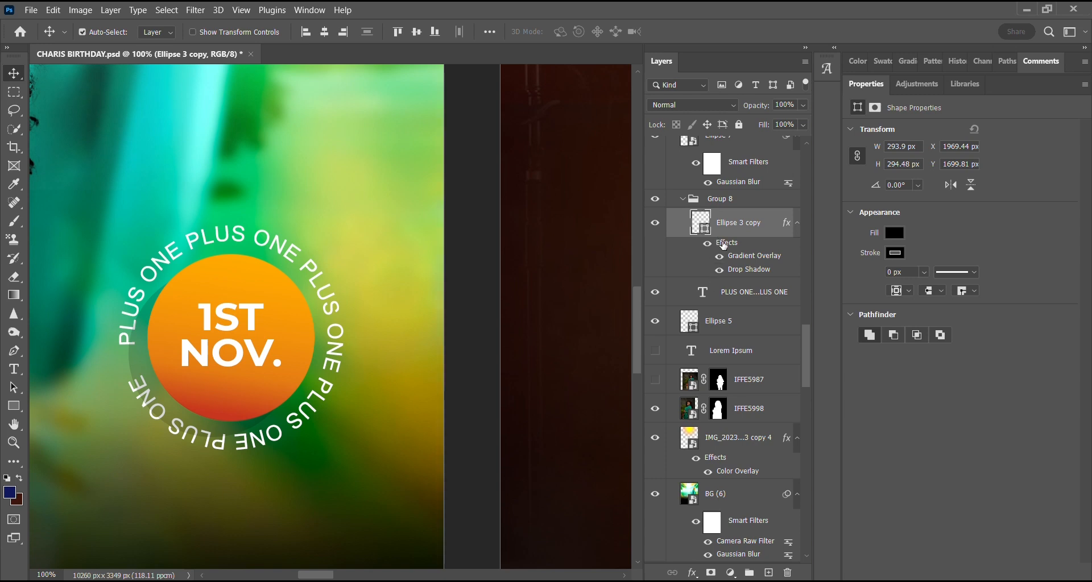
Hide the Drop Shadow effect of the Ellipse 3 copy layer.
left_click(717, 272)
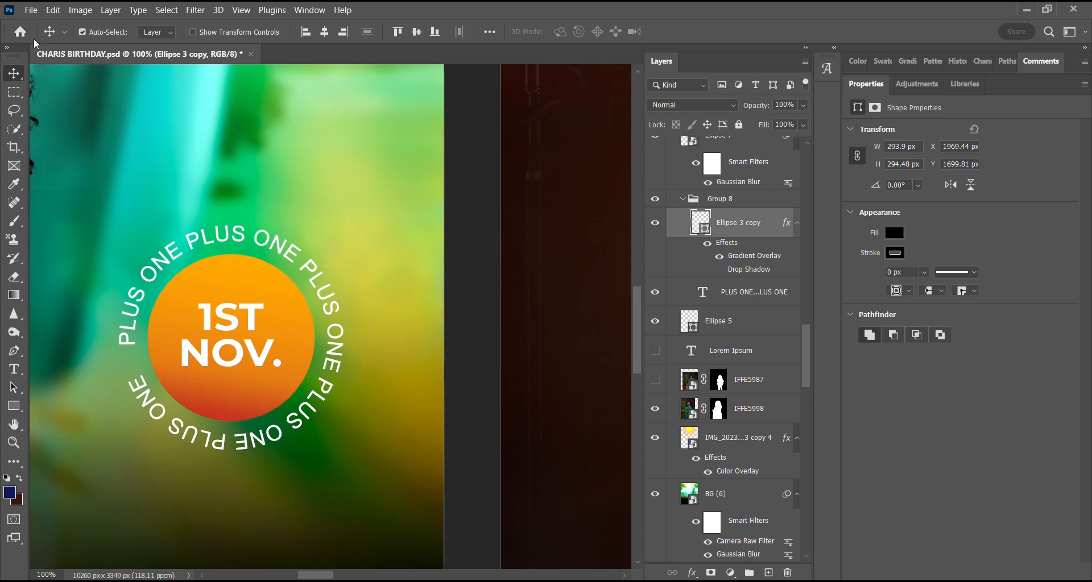
left_click(31, 11)
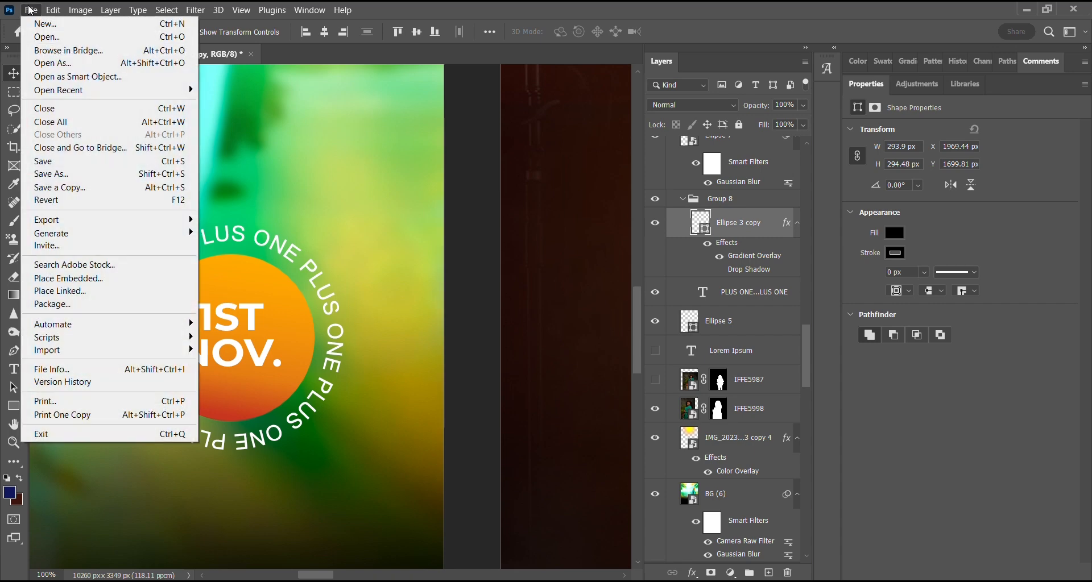
key("Escape")
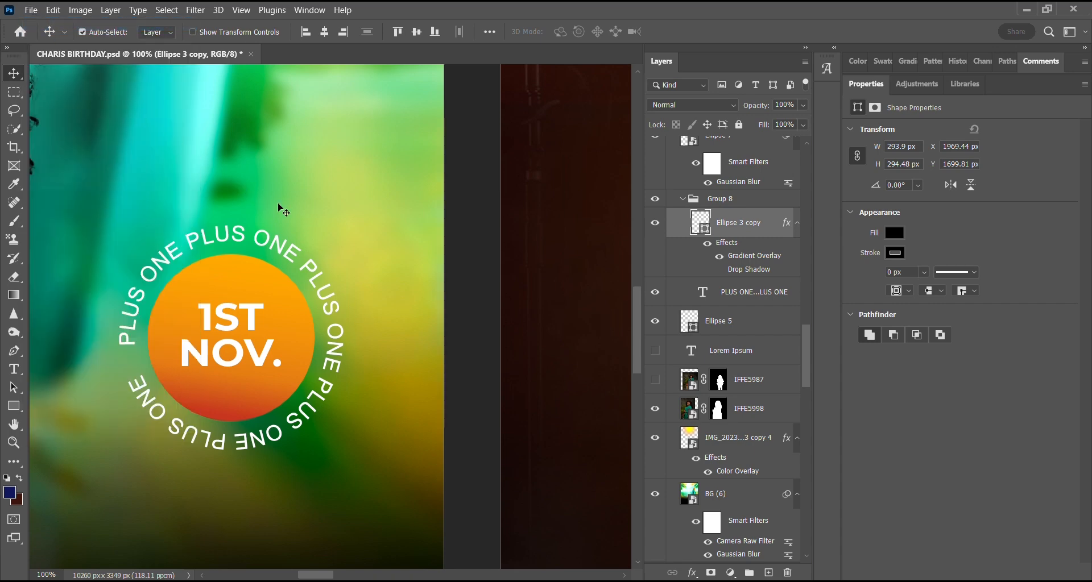
key("ctrl+n")
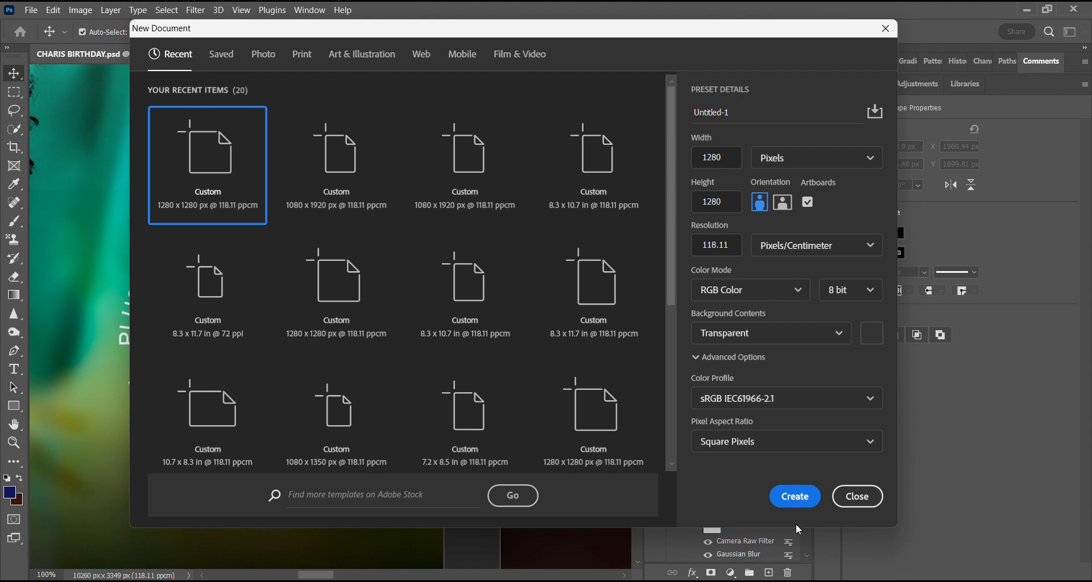
left_click(789, 498)
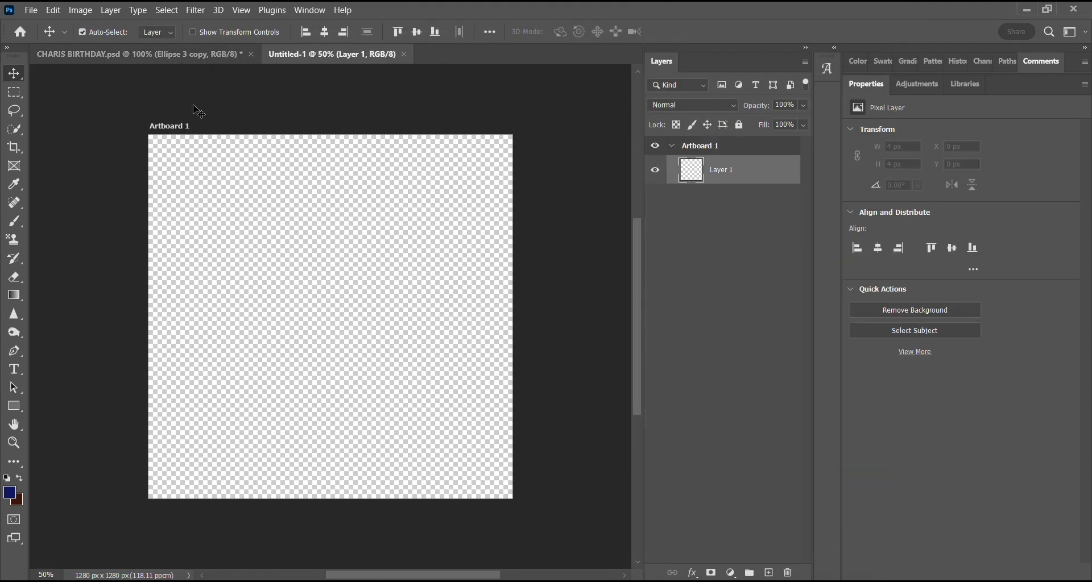
left_click(404, 54)
Create a new 1280 × 1280 px RGB document at 118.11 pixels/centimeter with an artboard and a white background.
left_click(31, 10)
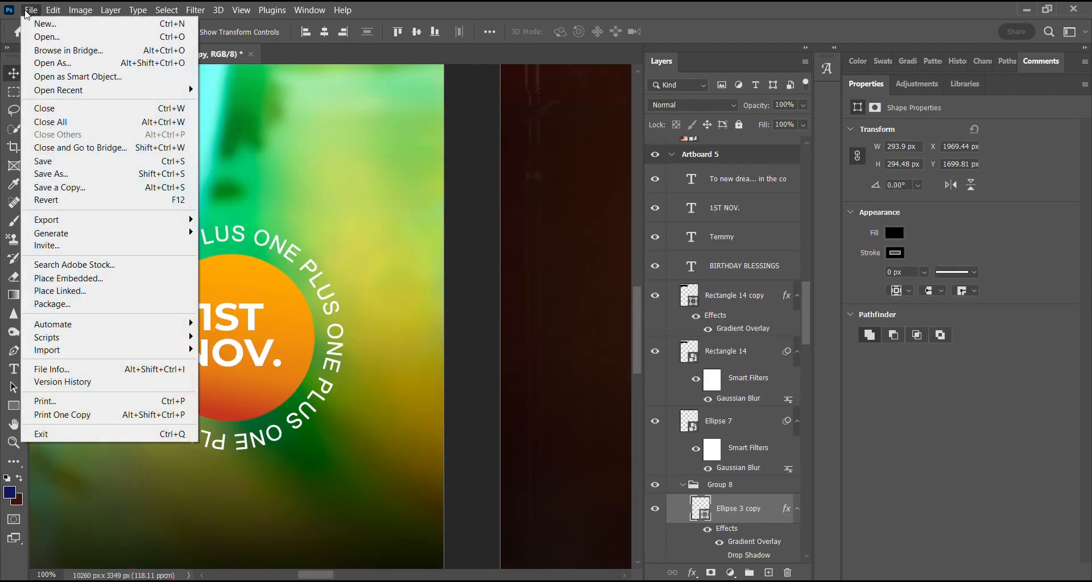
left_click(44, 26)
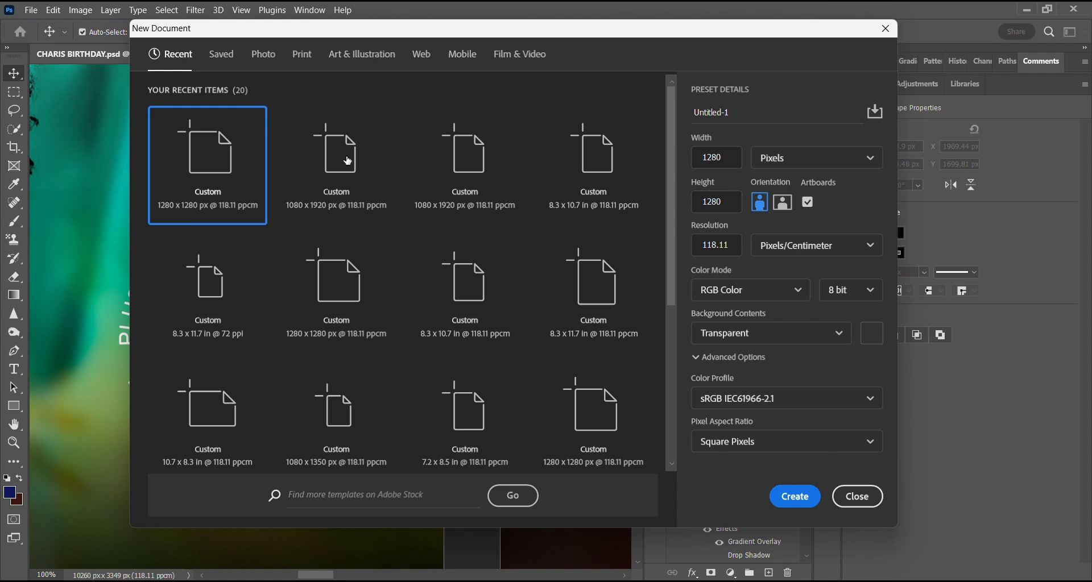
left_click(172, 212)
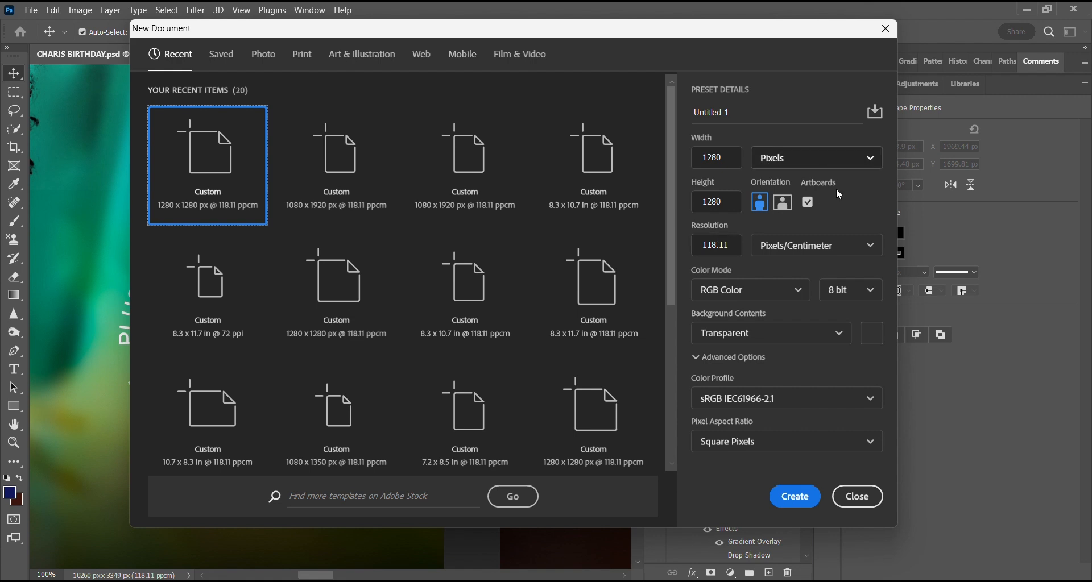
left_click(836, 335)
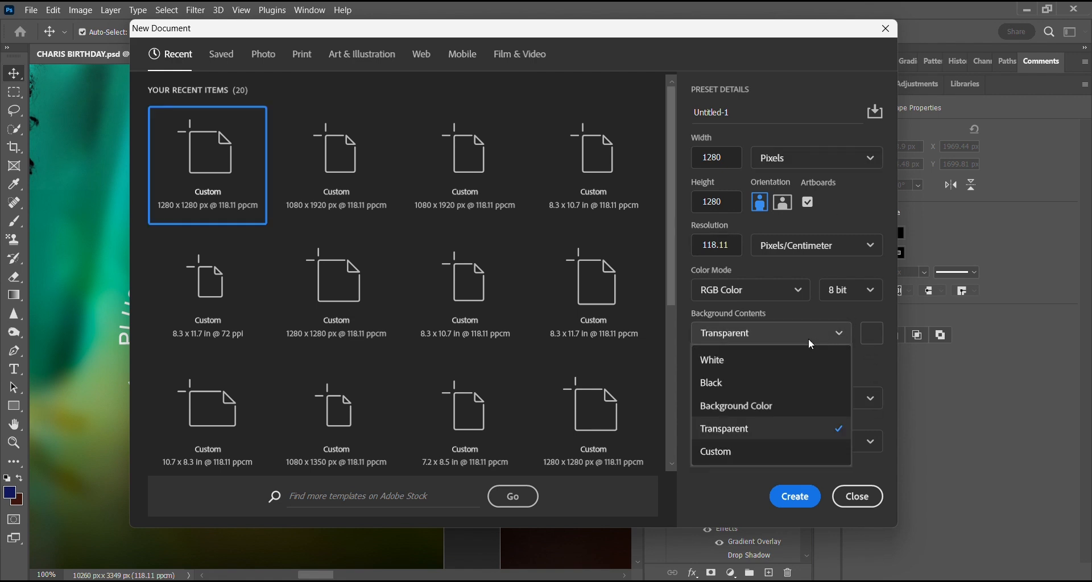
left_click(724, 362)
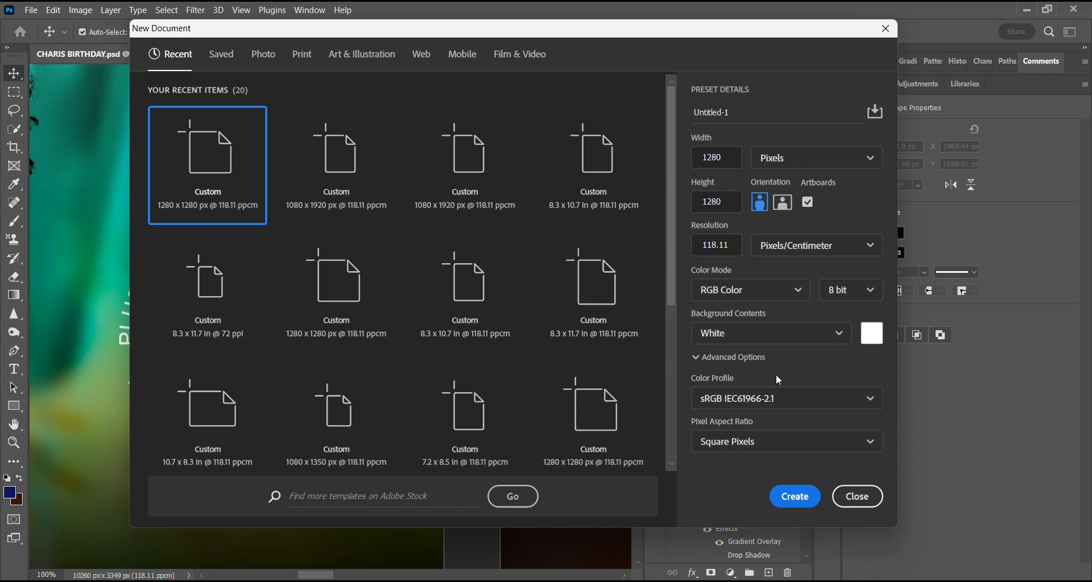
left_click(795, 497)
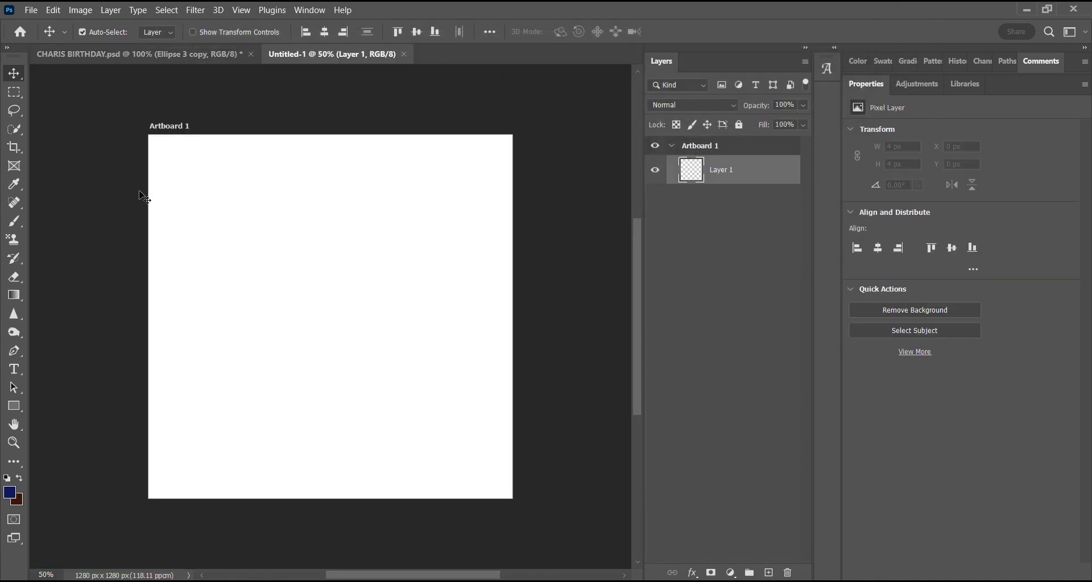
Lock Layer 1 and draw a dark blue rectangle about 1591 × 1419 px that covers the whole artboard.
left_click(739, 125)
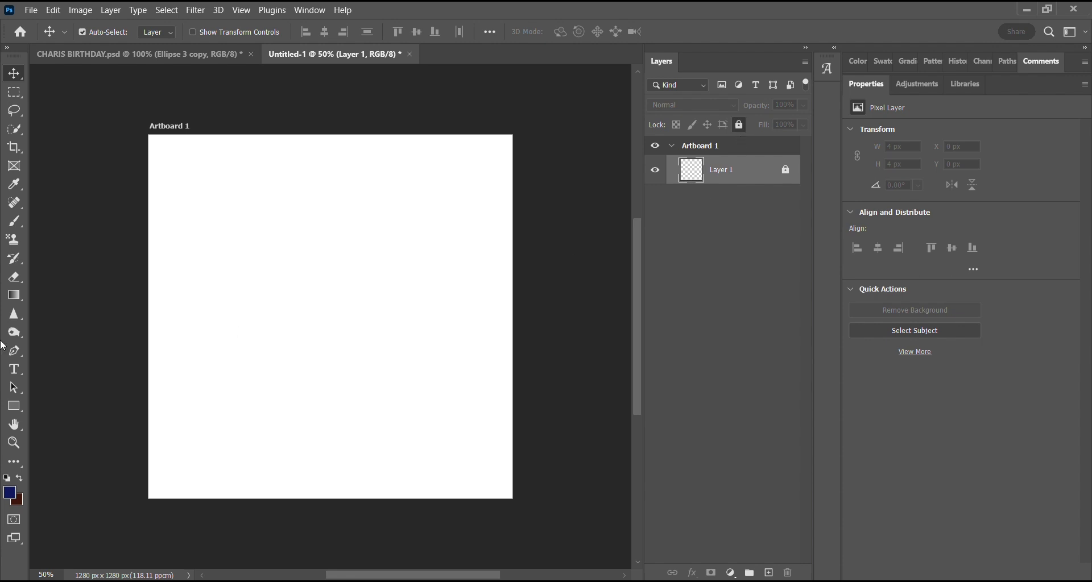
left_click(13, 406)
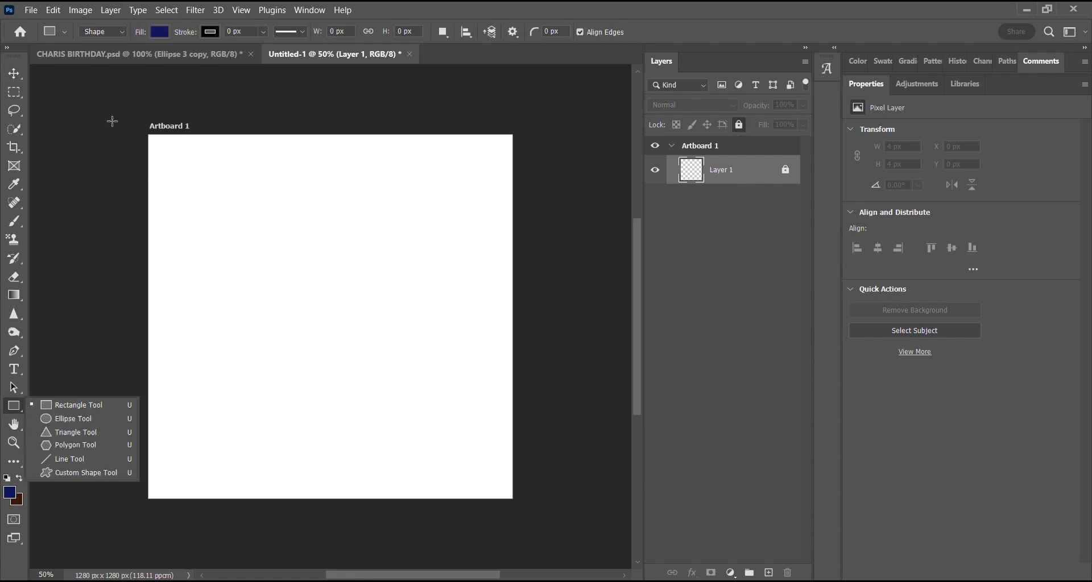
left_click_drag(113, 121, 563, 518)
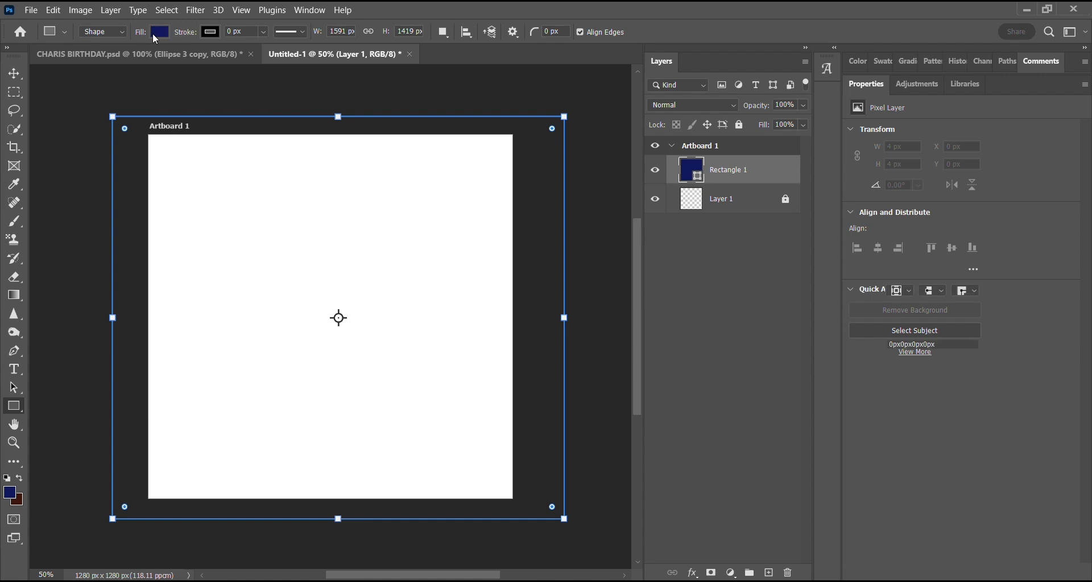
left_click(14, 73)
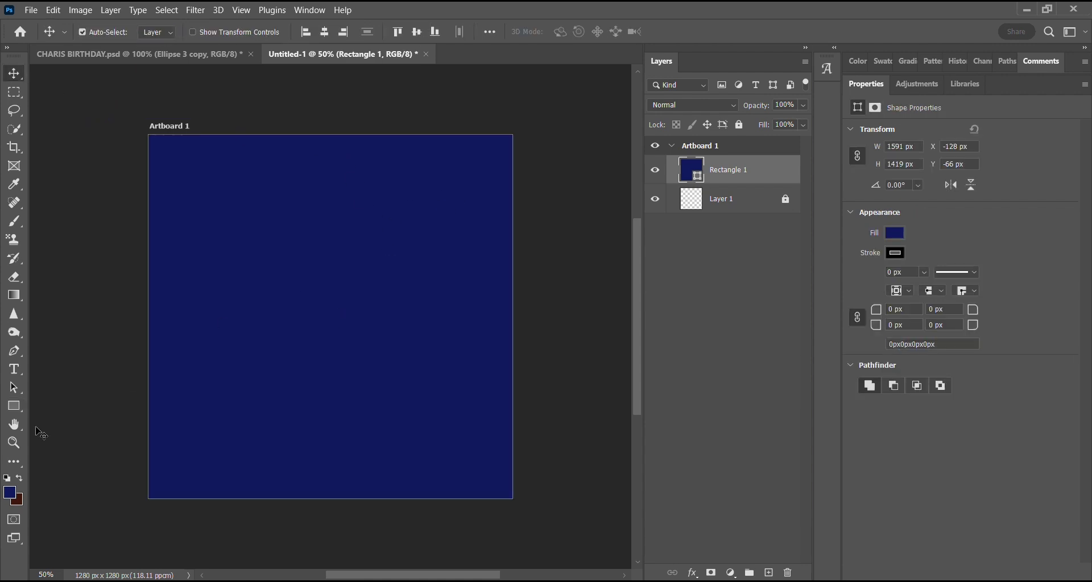
Lock the dark blue background rectangle's layer.
left_click(19, 406)
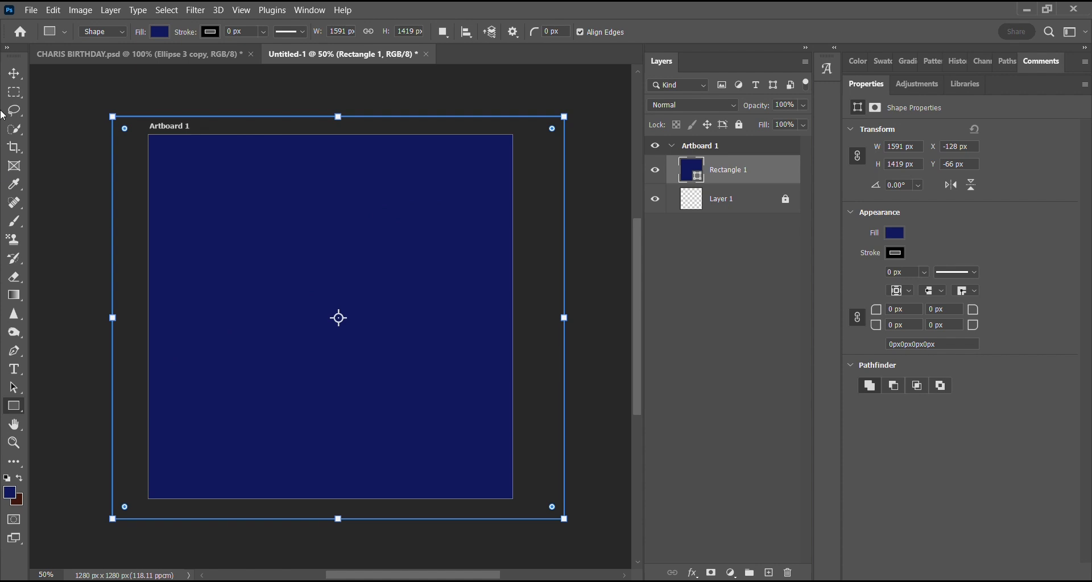
left_click(14, 74)
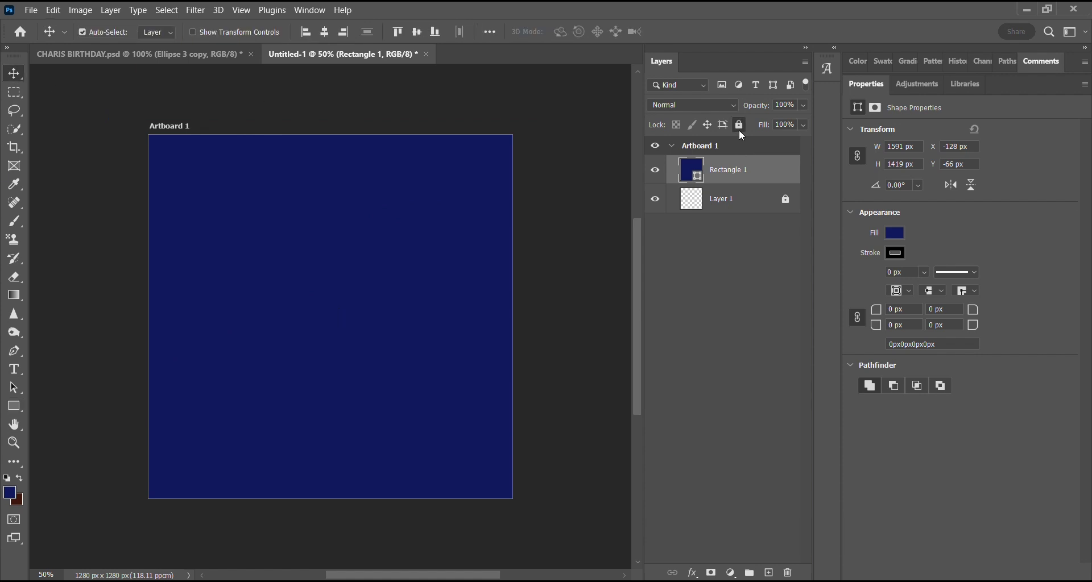
left_click(739, 127)
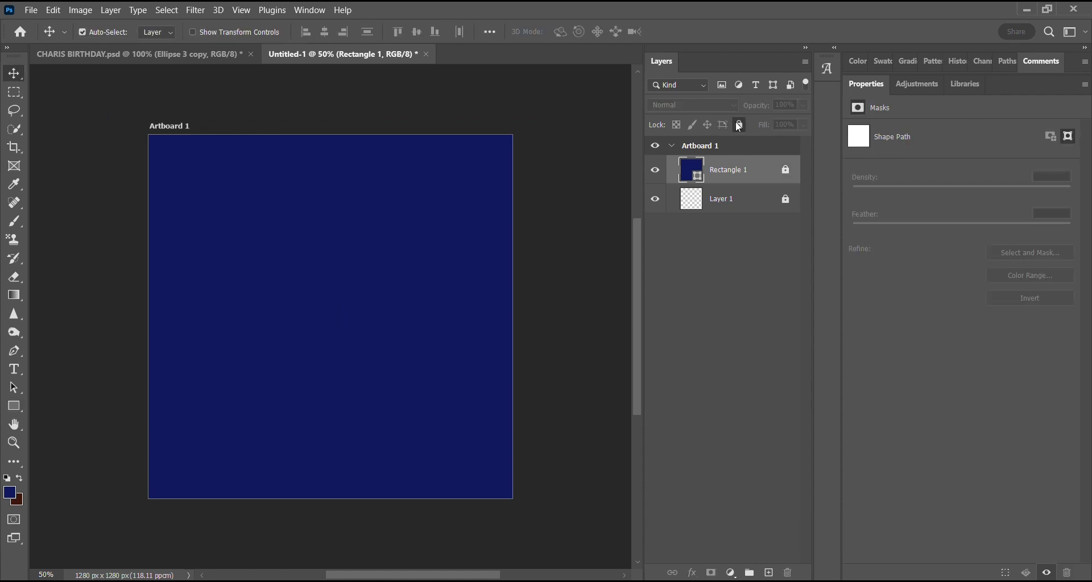
left_click(12, 408)
right_click(12, 409)
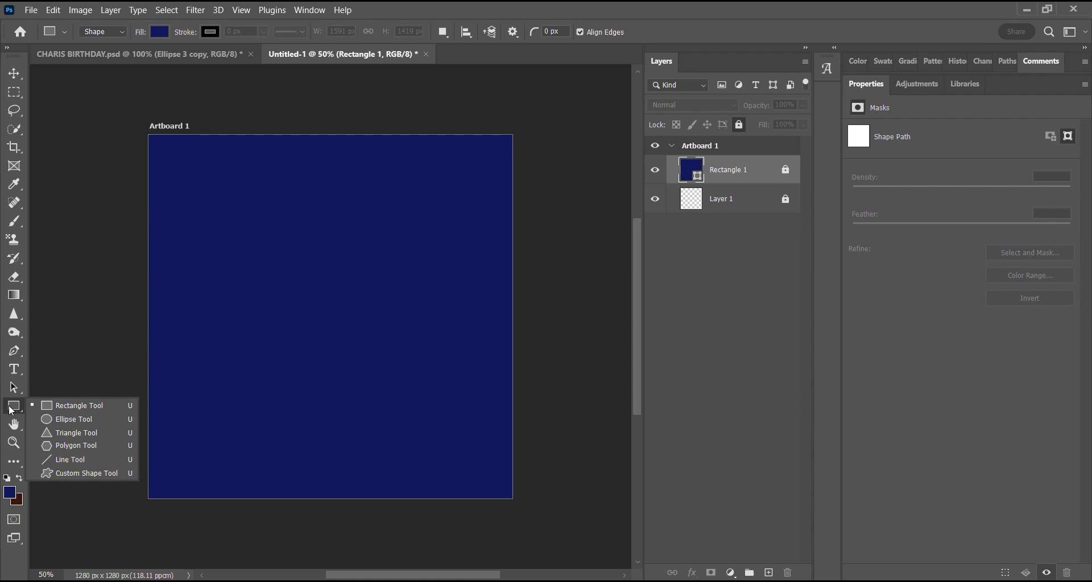
left_click(67, 422)
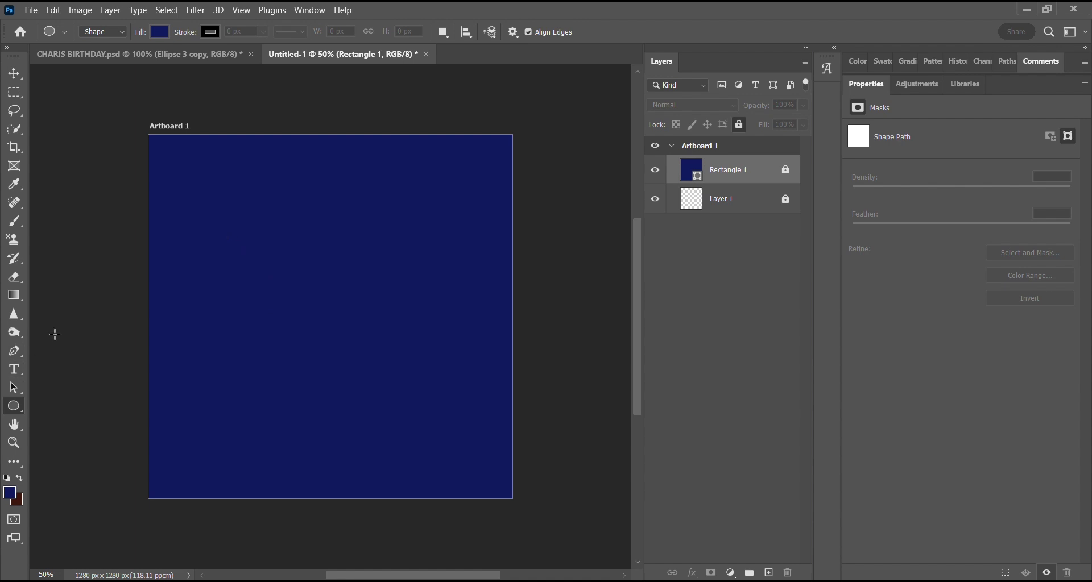
right_click(390, 268)
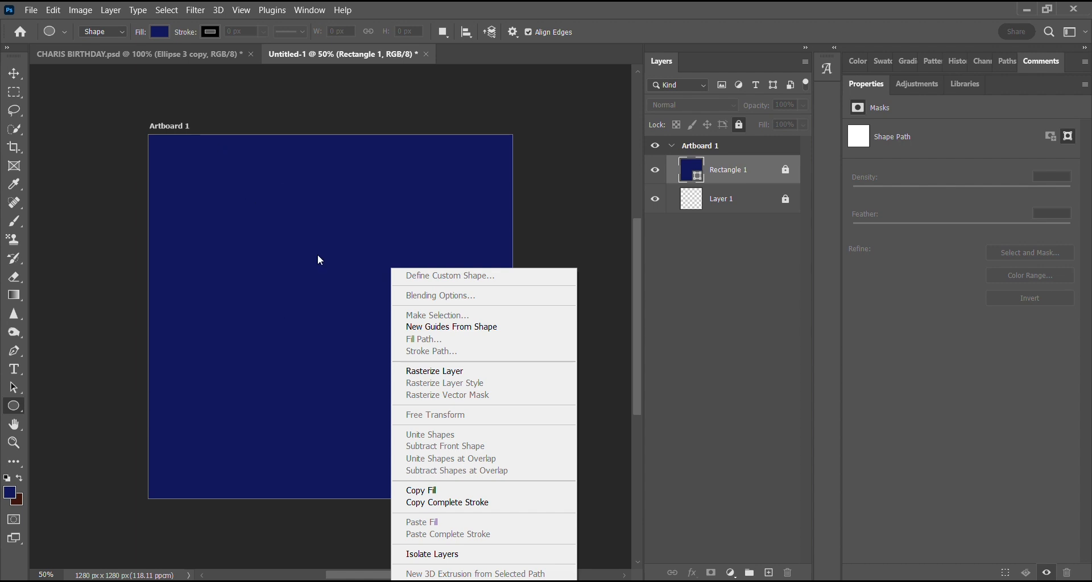
left_click(14, 407)
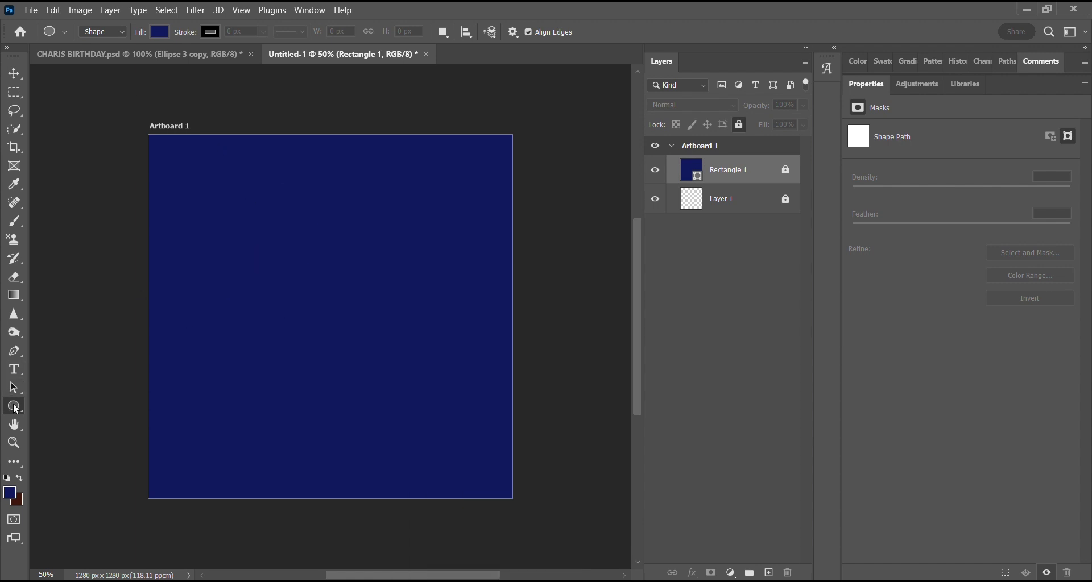
left_click_drag(236, 227, 427, 409)
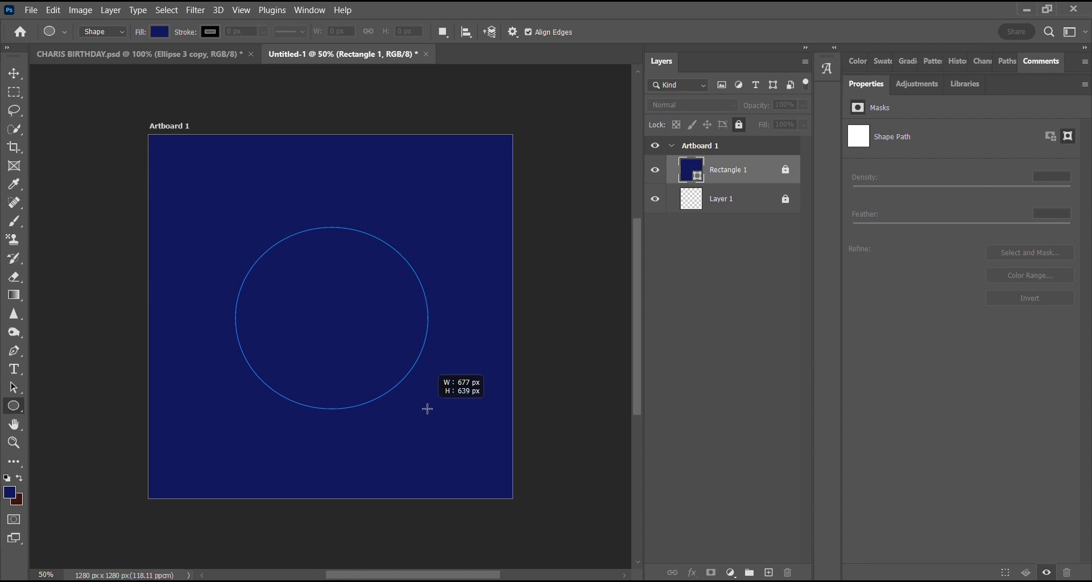
left_click_drag(427, 409, 403, 391)
left_click(15, 73)
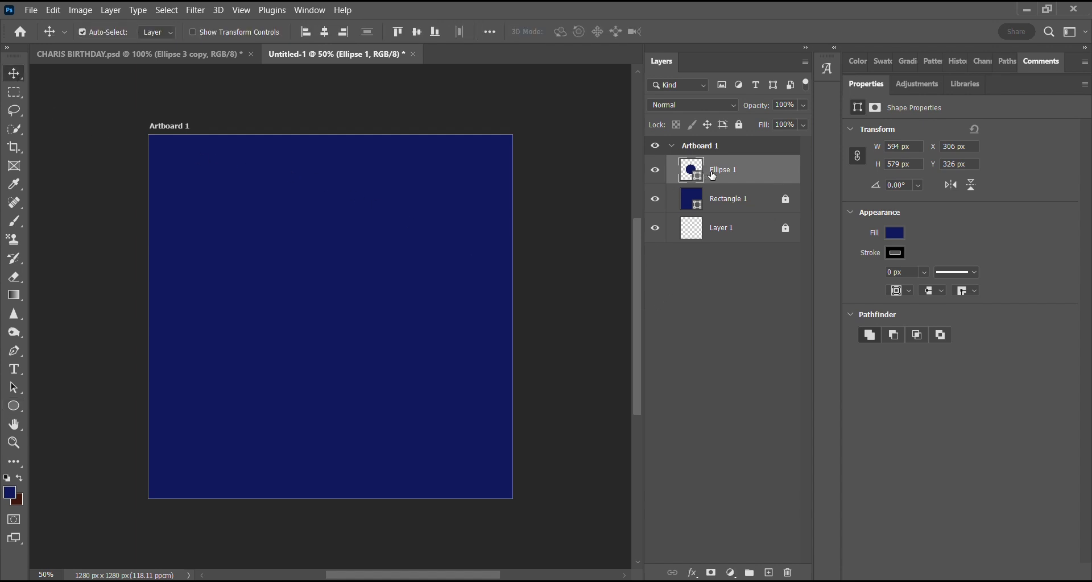
key("Delete")
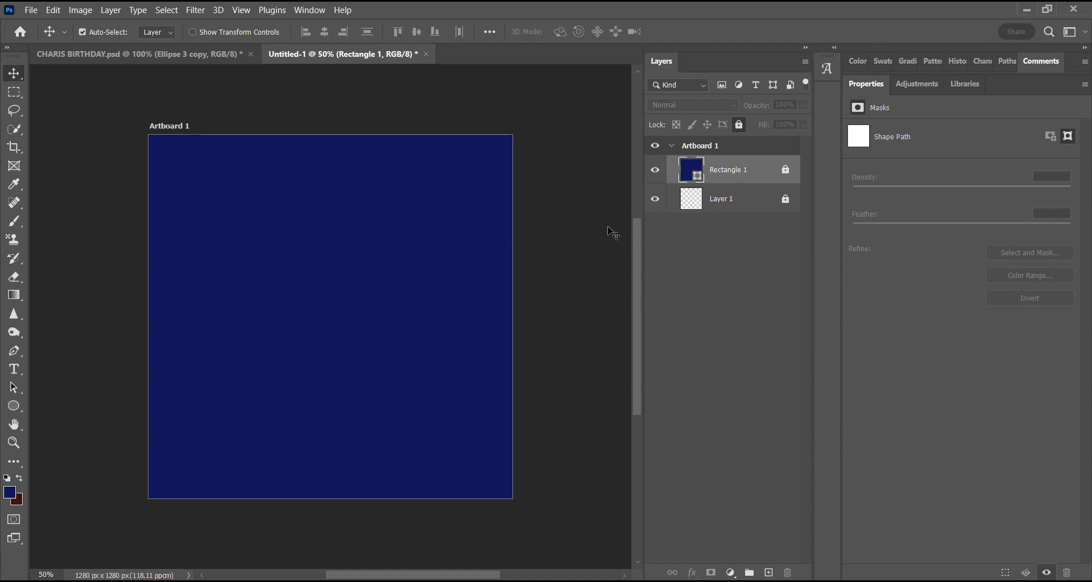
Draw a perfect circle about 322 px in diameter in the upper-left part of the artboard with the Ellipse tool.
left_click(606, 219)
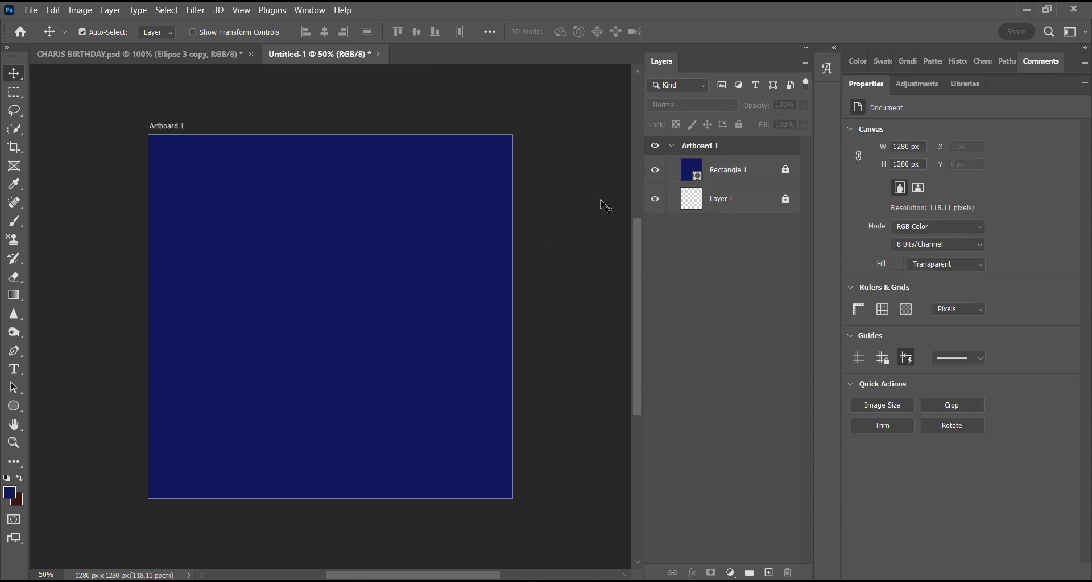
left_click(13, 408)
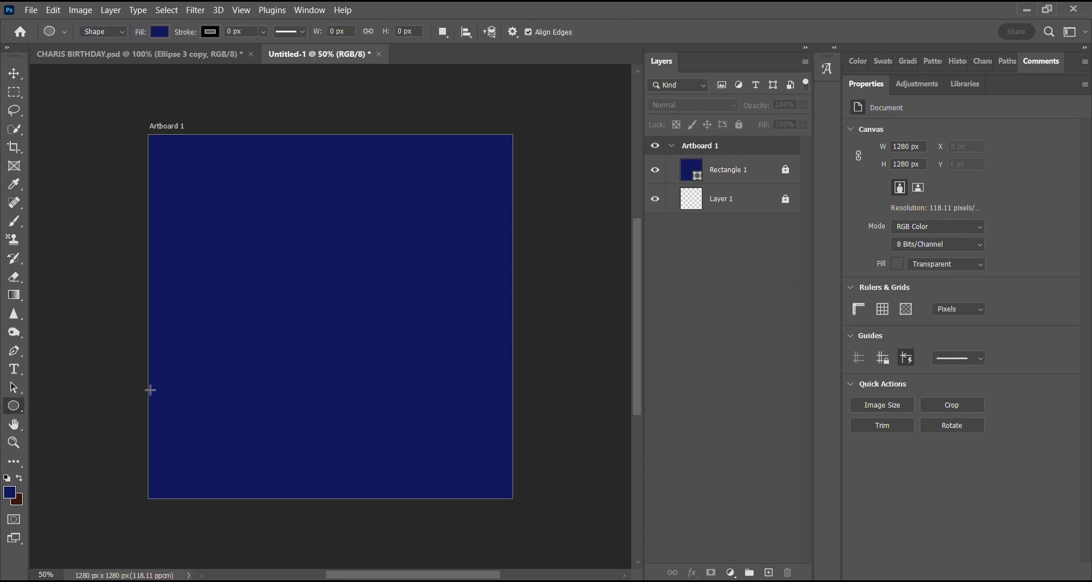
right_click(24, 406)
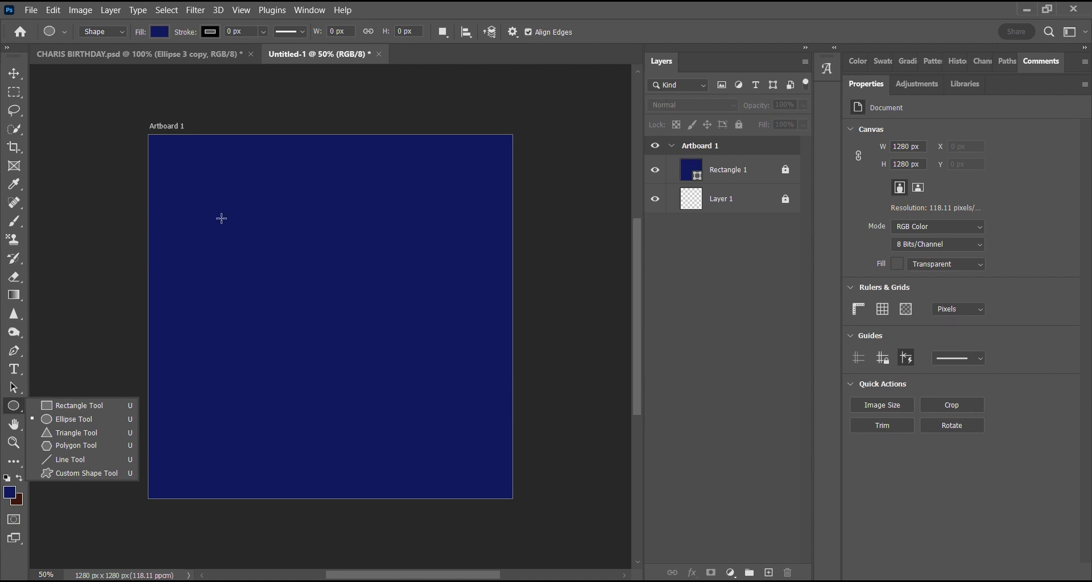
left_click_drag(221, 218, 356, 310)
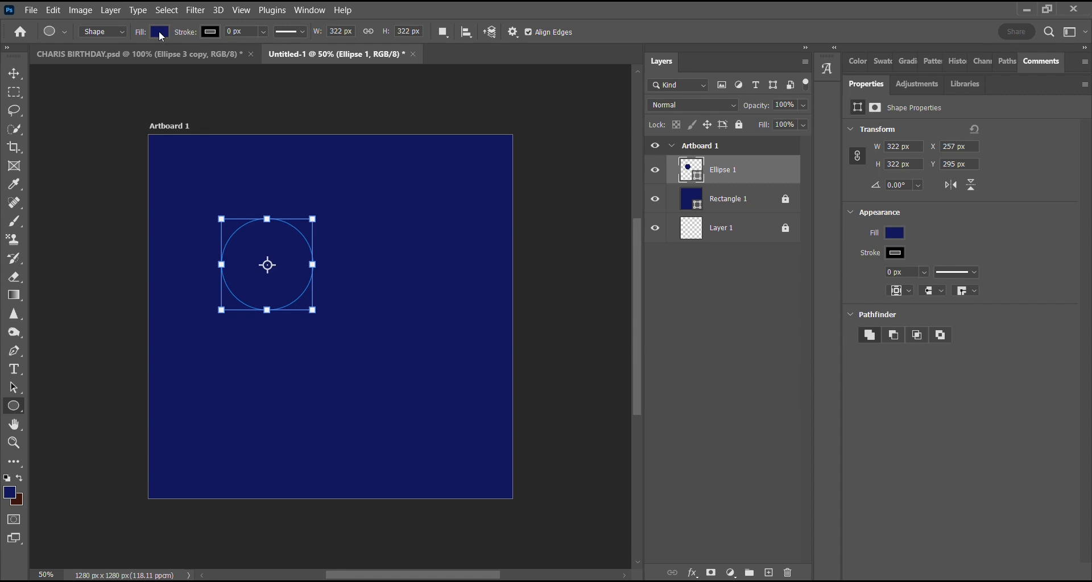
Fill the circle with white (ffffff).
left_click(160, 32)
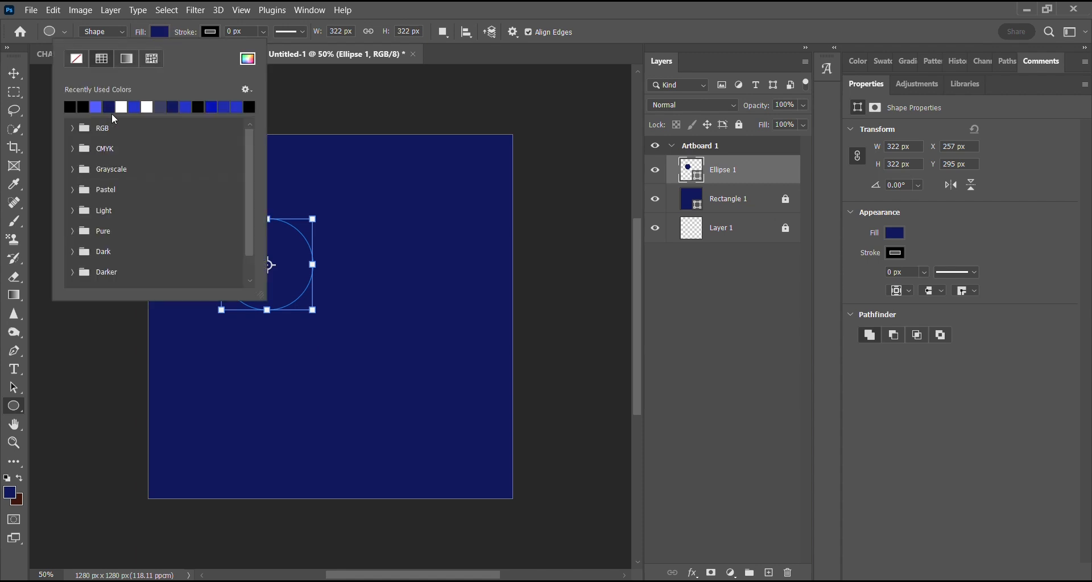
left_click(123, 107)
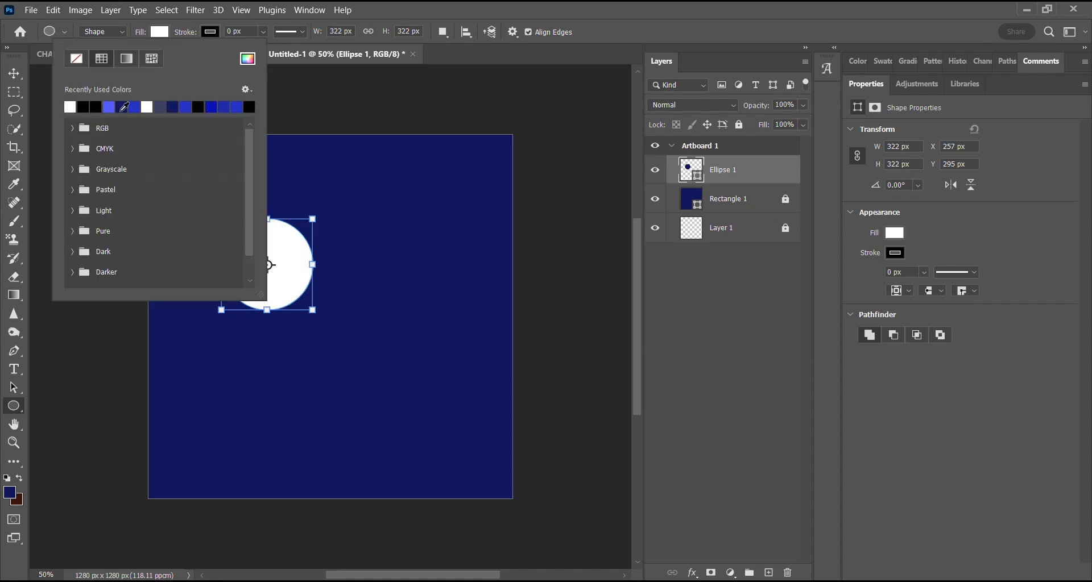
left_click(13, 75)
left_click(13, 74)
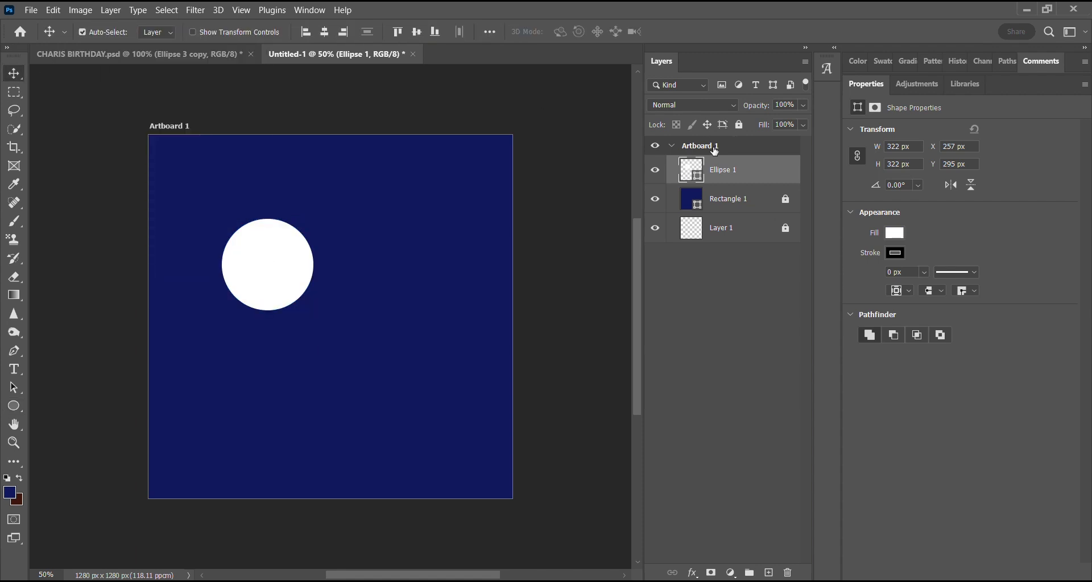
double_click(697, 178)
left_click_drag(733, 155, 666, 124)
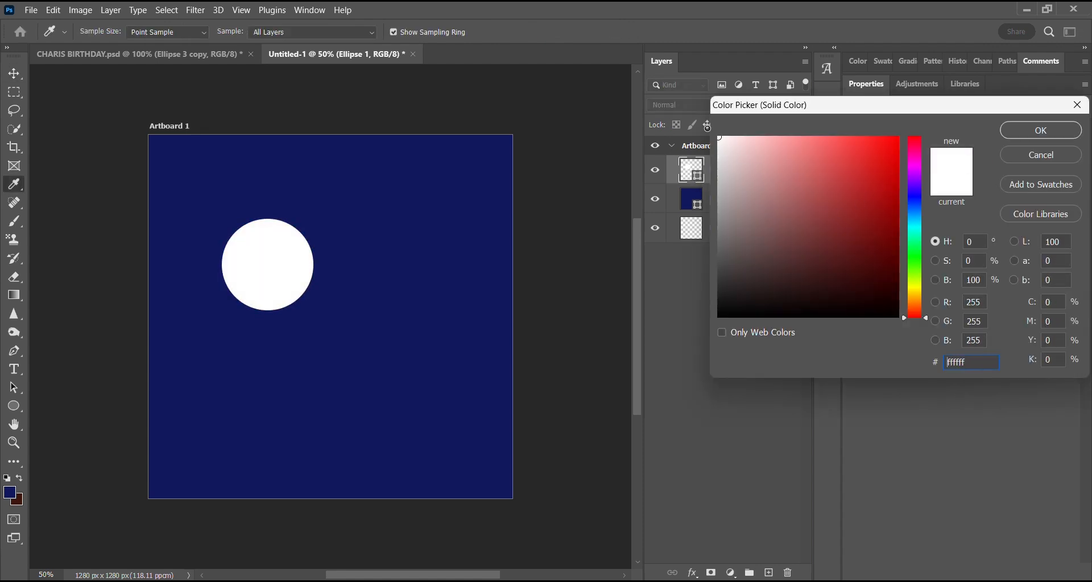
left_click(1036, 132)
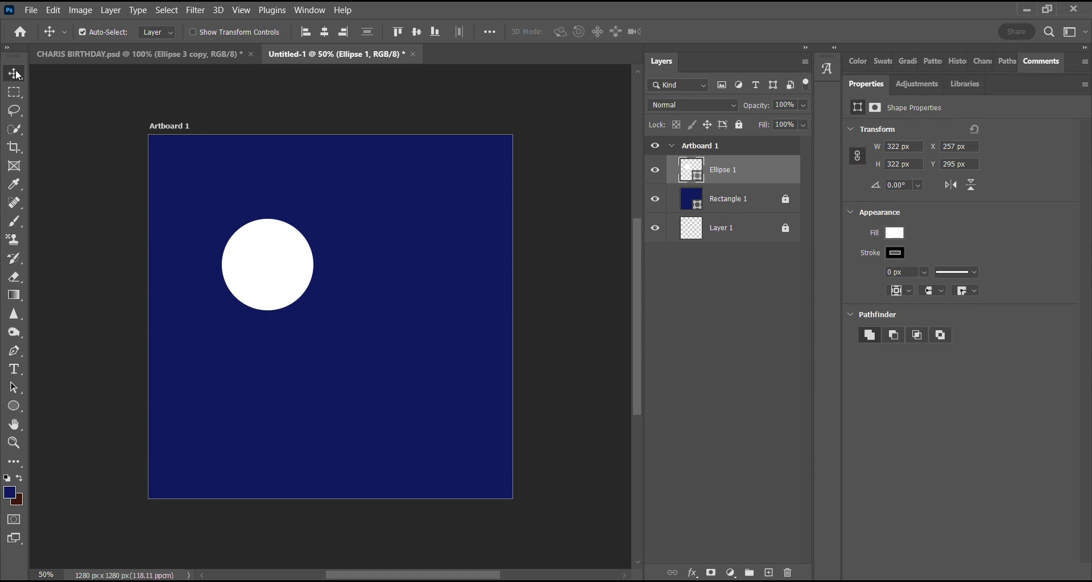
Move the white circle near the centre of the artboard, to about X 463 px, Y 417 px.
left_click_drag(268, 270, 326, 301)
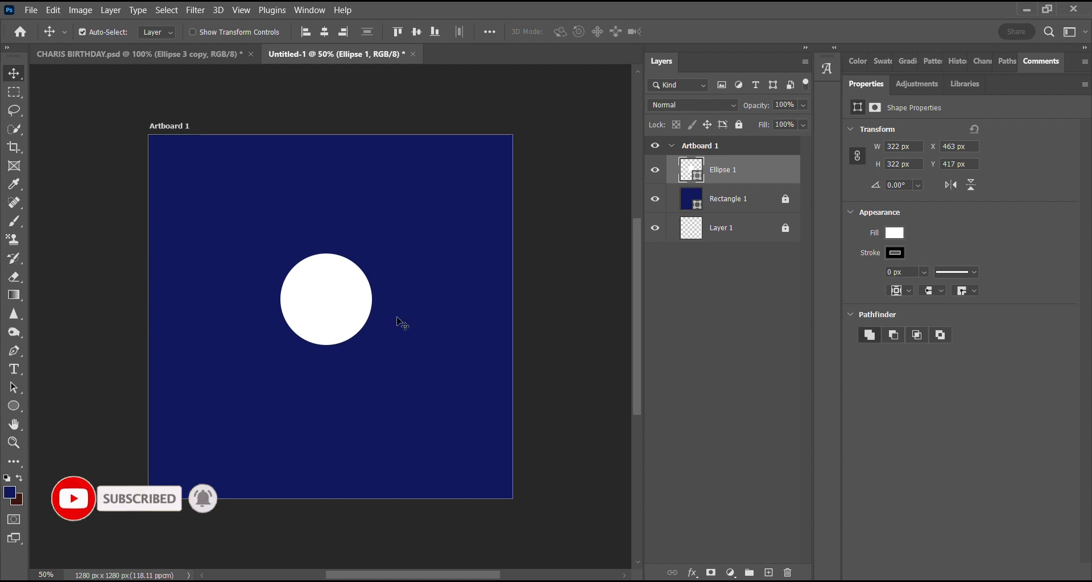
left_click_drag(260, 268, 327, 362)
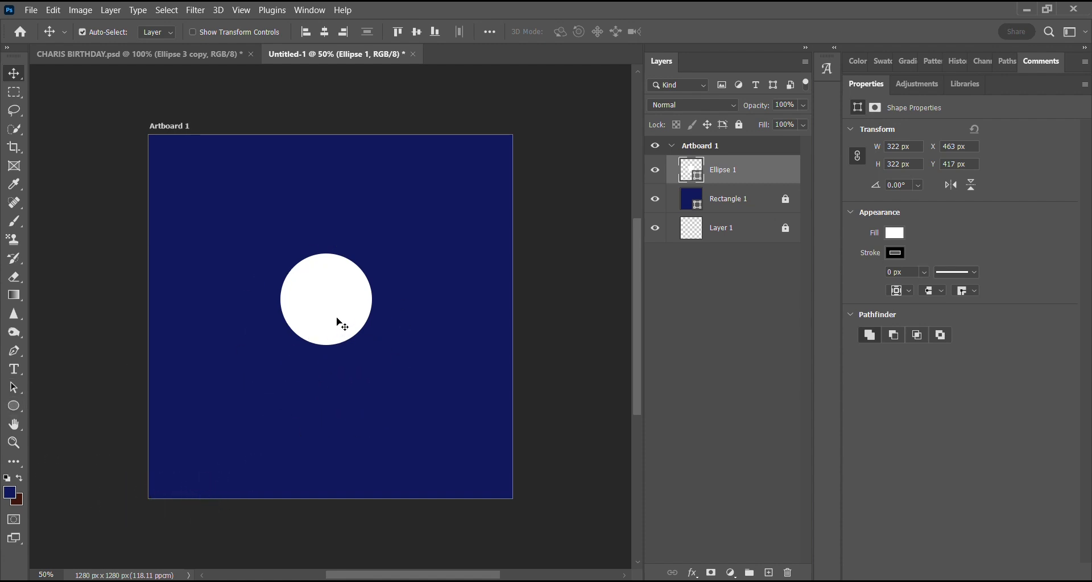
key("ctrl")
key("ctrl+t")
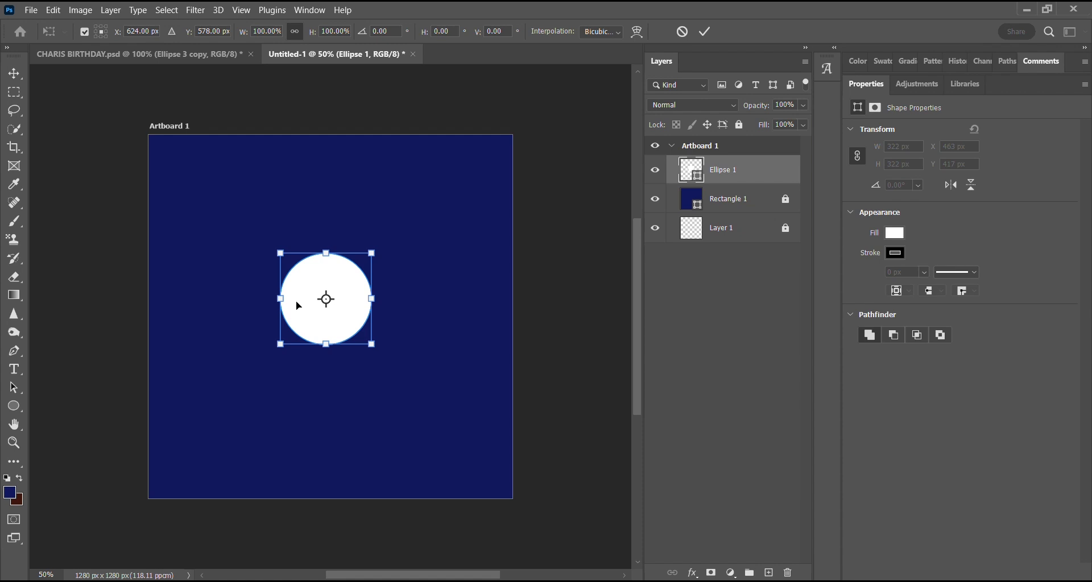
Add the text "PLUS ONE" along the white circle's outline with the Type tool, starting at its leftmost point.
left_click(17, 369)
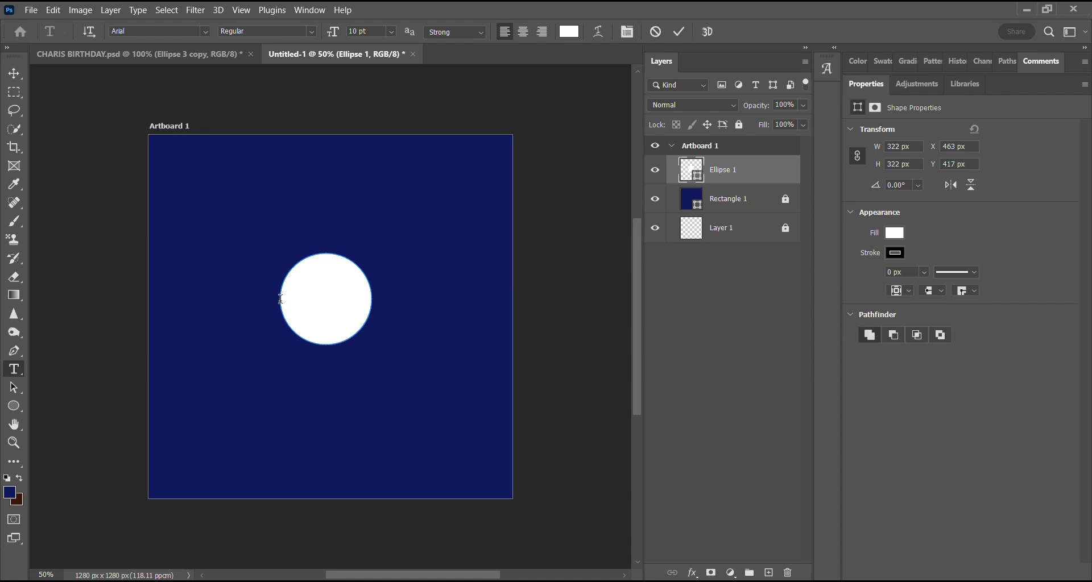
left_click(279, 299)
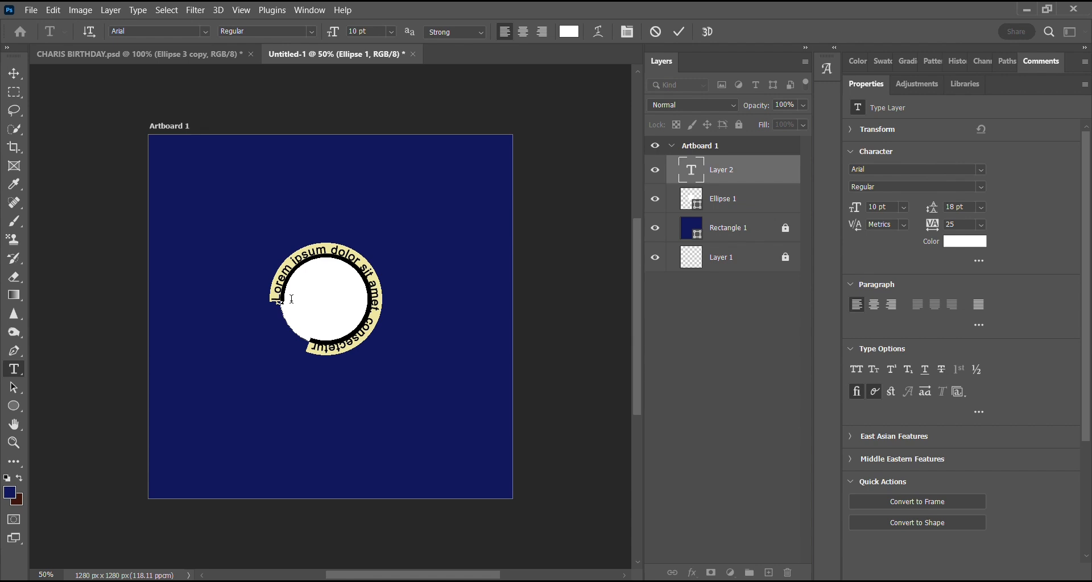
type("PLUS")
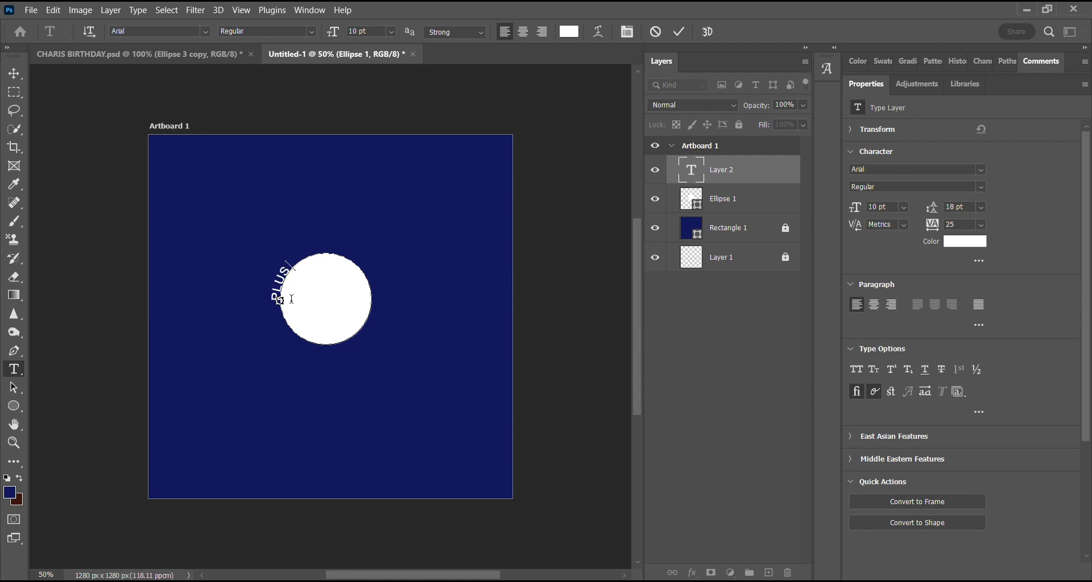
type(" ONE")
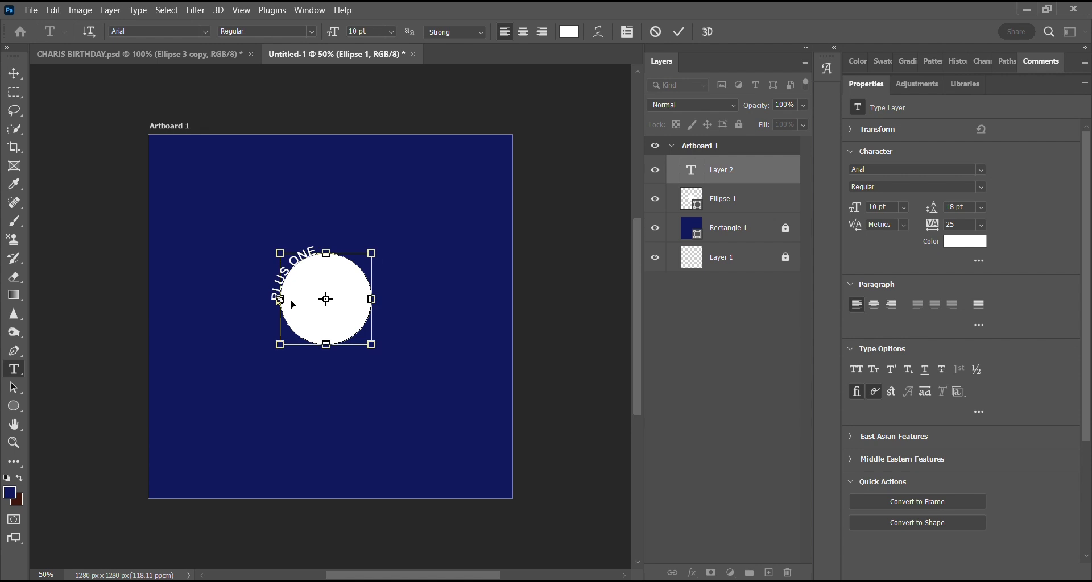
Set the font size of the curved "PLUS ONE" text to 8 pt.
key("ctrl+a")
key("ctrl+c")
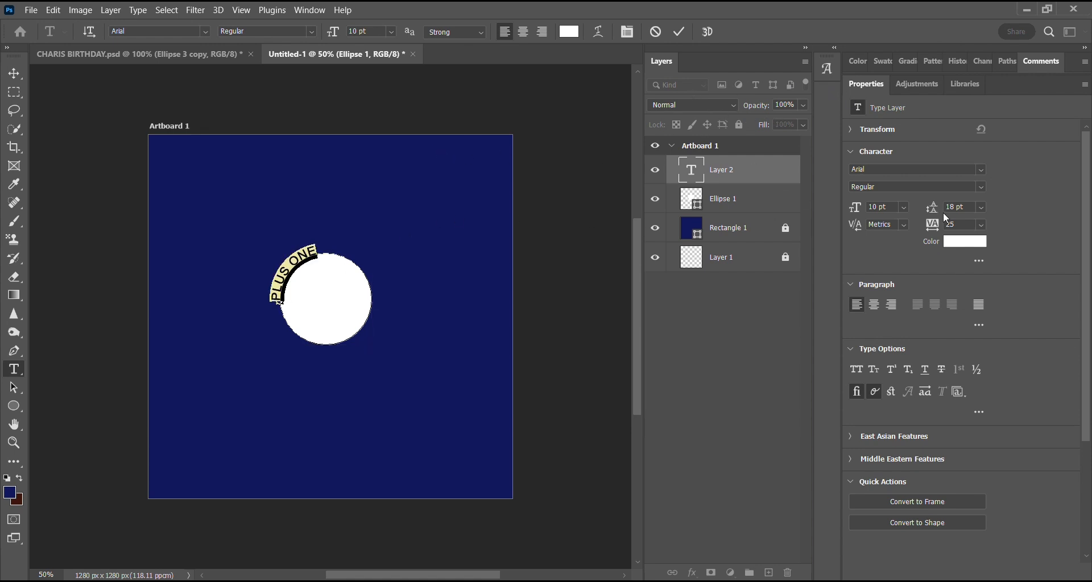
left_click(904, 207)
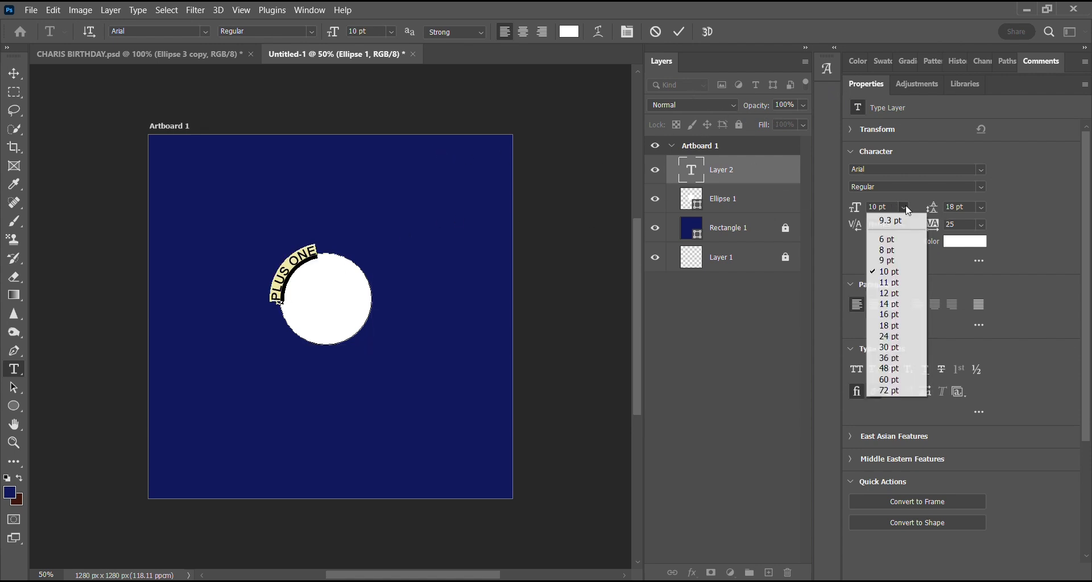
left_click(889, 254)
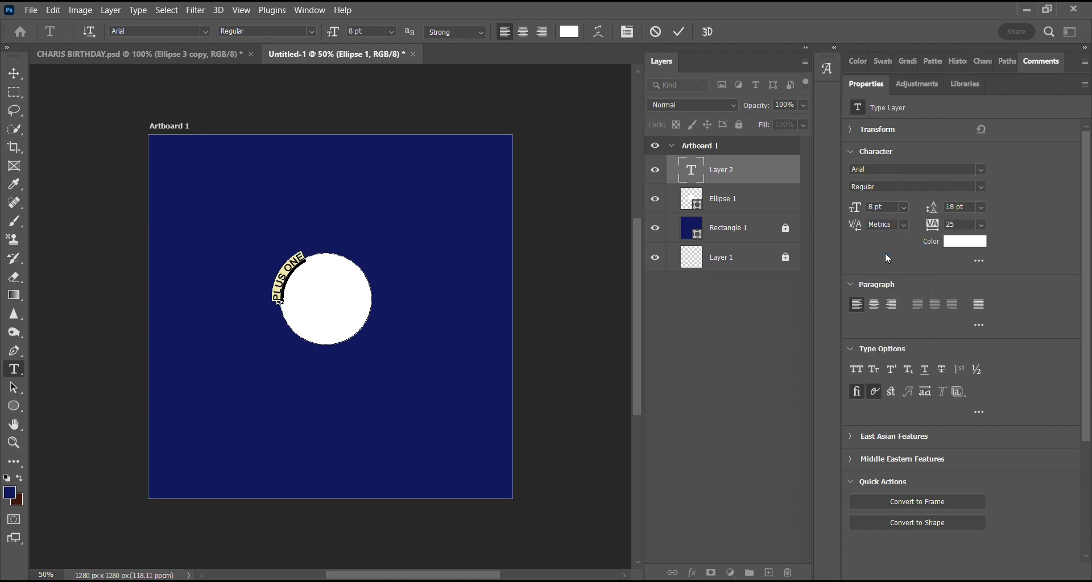
left_click(903, 207)
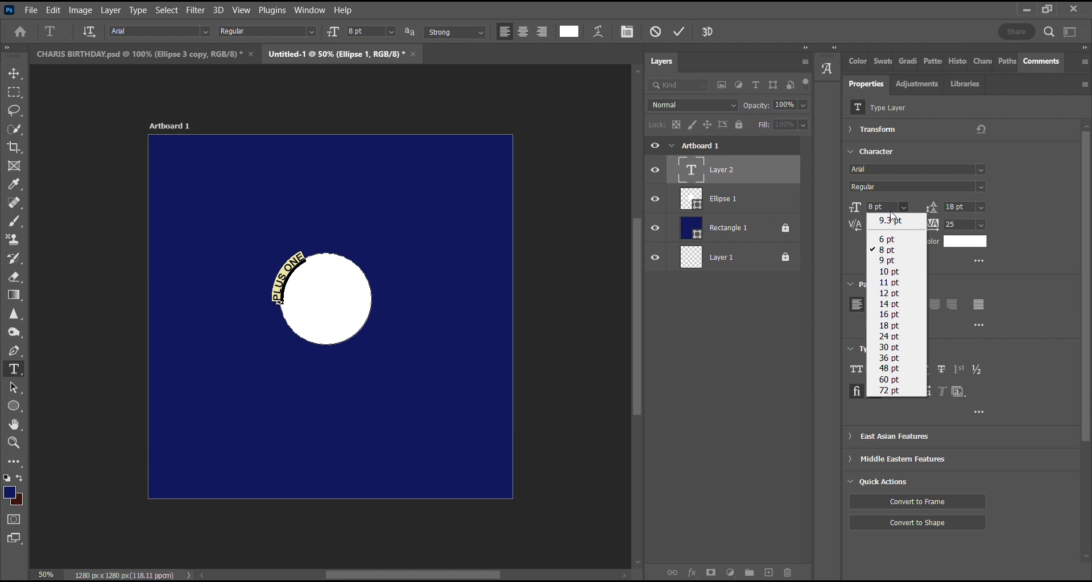
left_click(904, 208)
Copy "PLUS ONE" and paste it four more times along the circle's outline, with a space before the first copy.
key("ctrl")
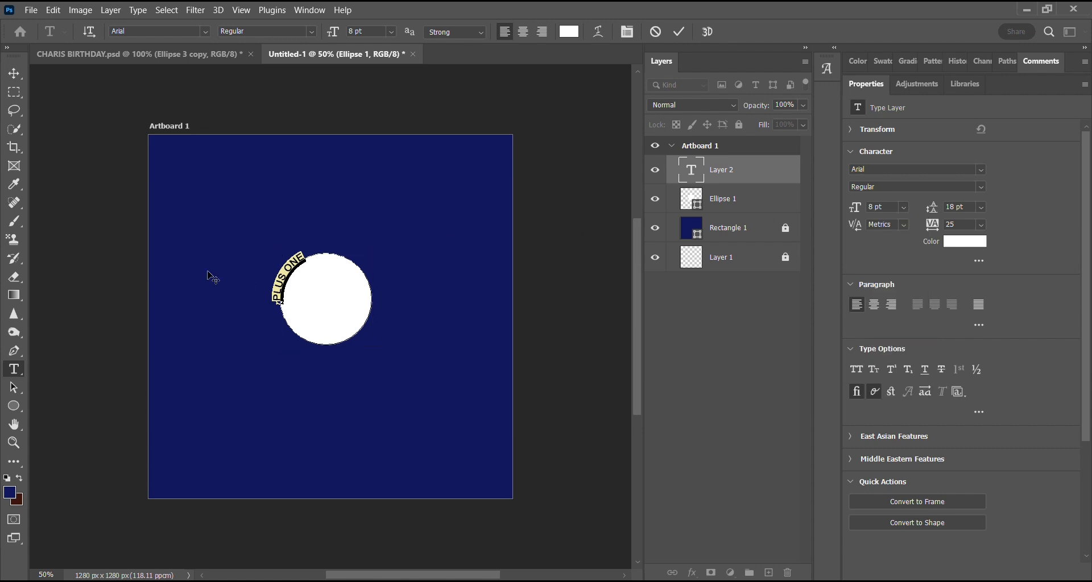
left_click(310, 252)
key("ctrl")
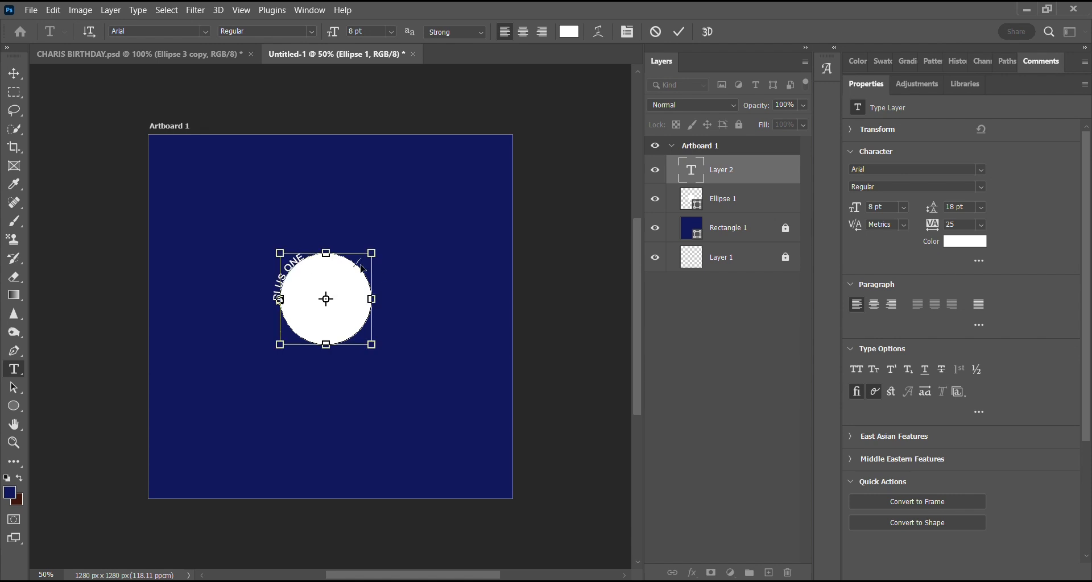
key("ctrl+v")
key("ctrl")
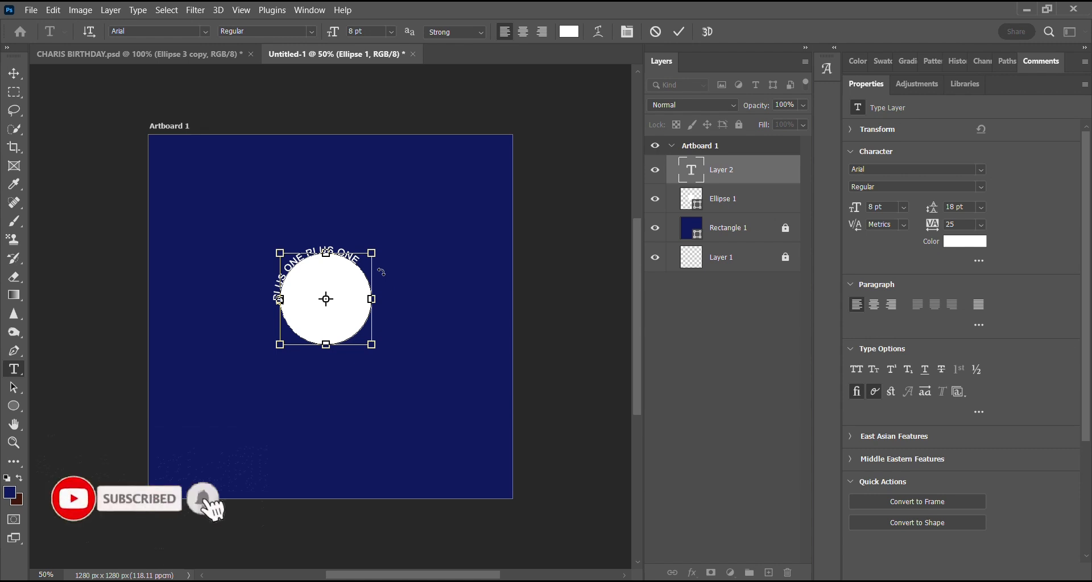
key("ctrl+v")
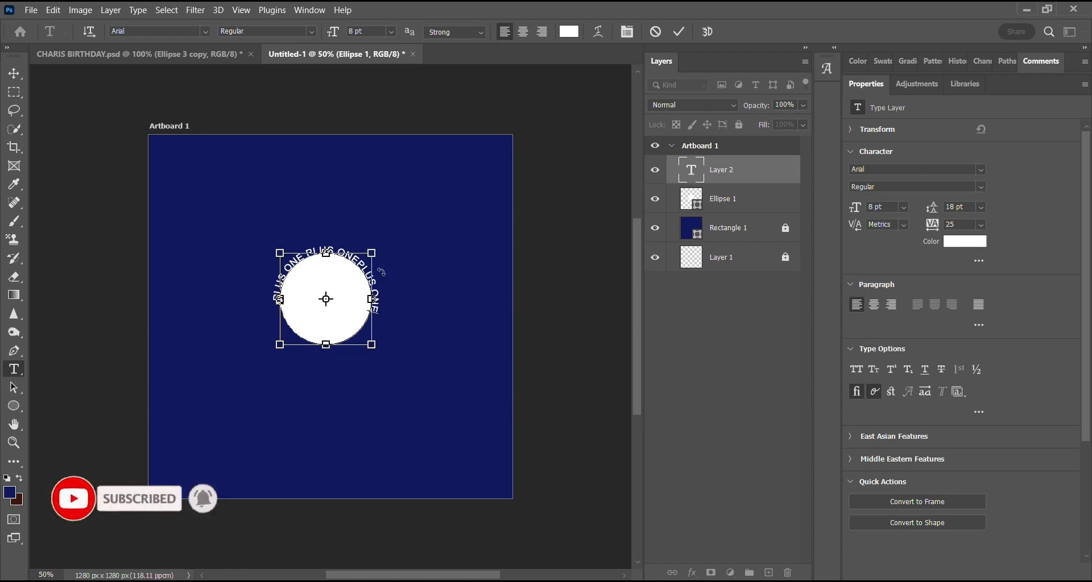
key("ctrl+v")
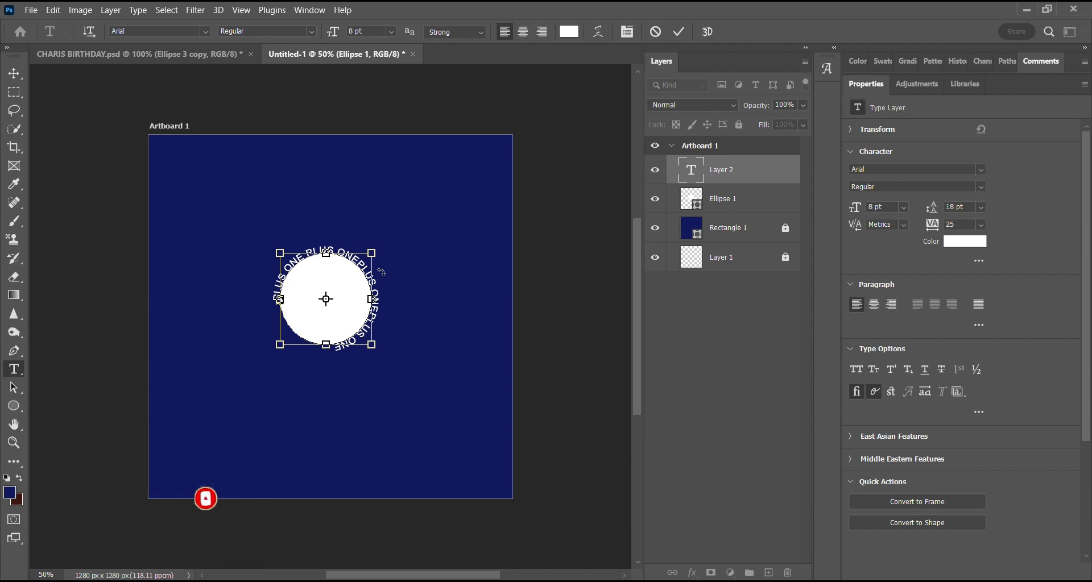
key("ctrl+v")
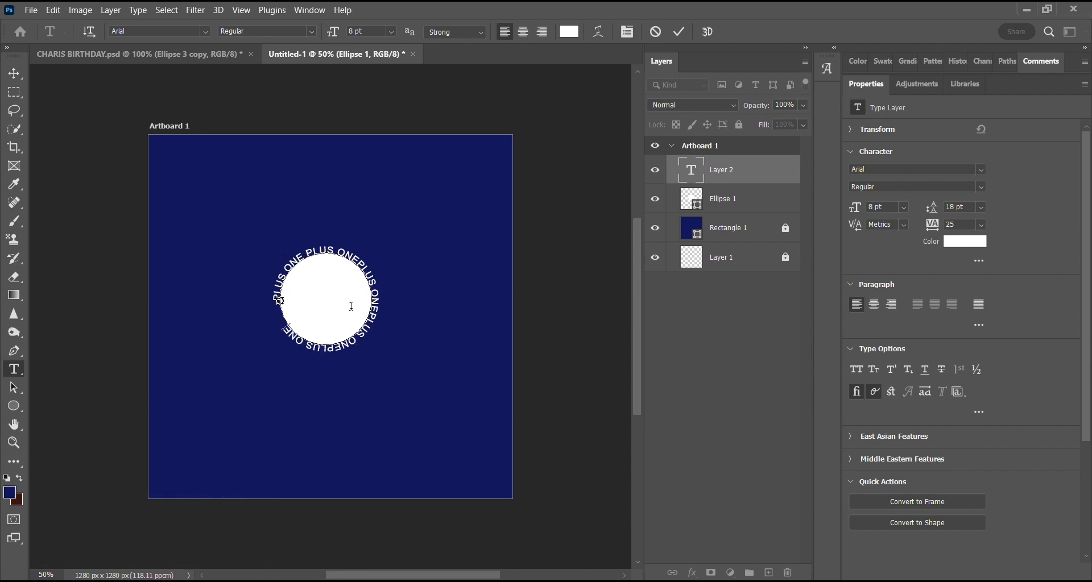
Set the tracking of the entire circular text to 40 and commit the text.
key("ctrl+a")
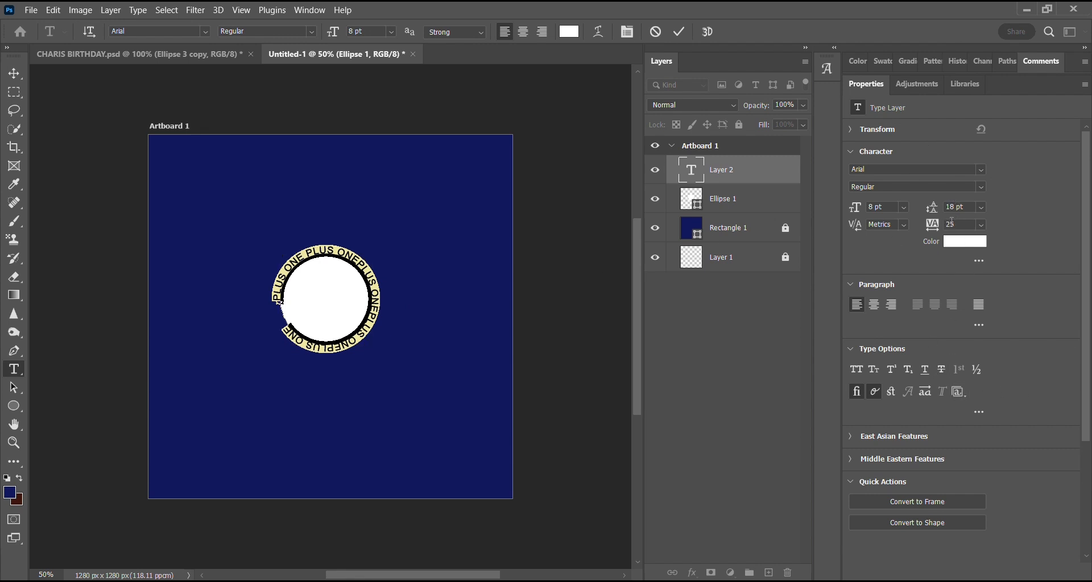
left_click(982, 224)
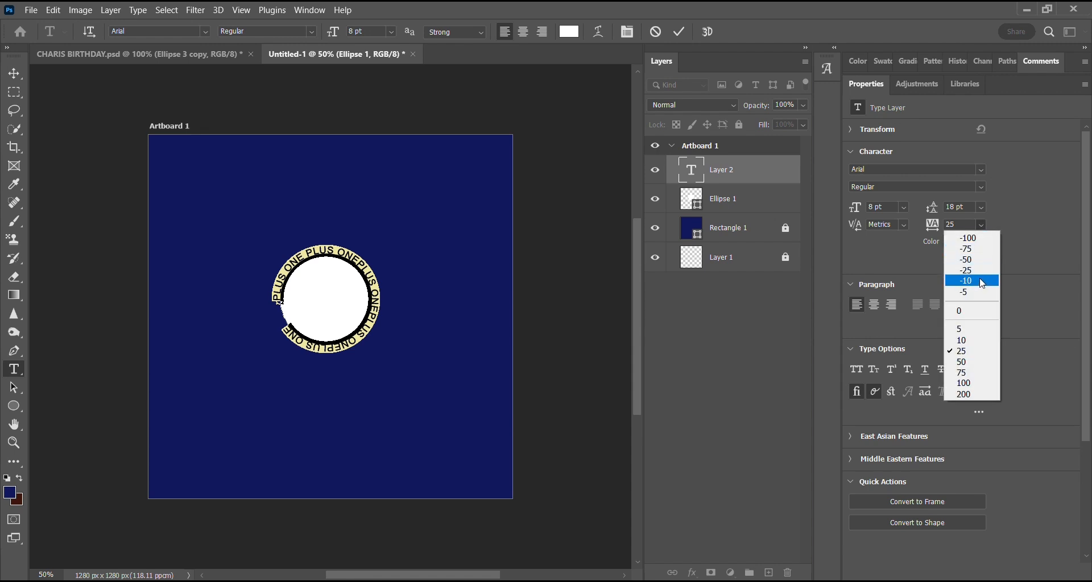
left_click(955, 227)
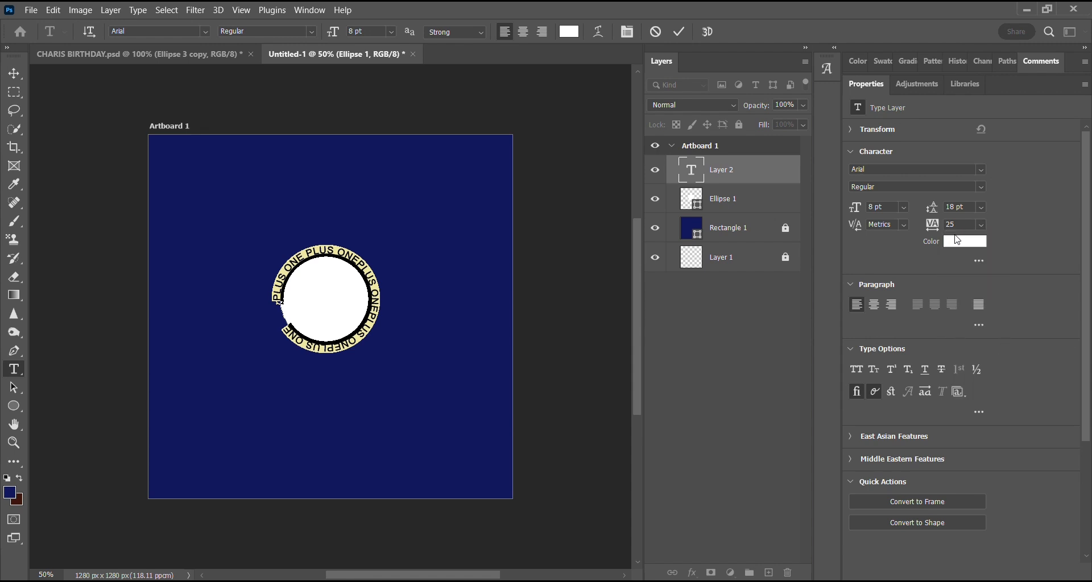
left_click_drag(957, 228, 946, 233)
type("30")
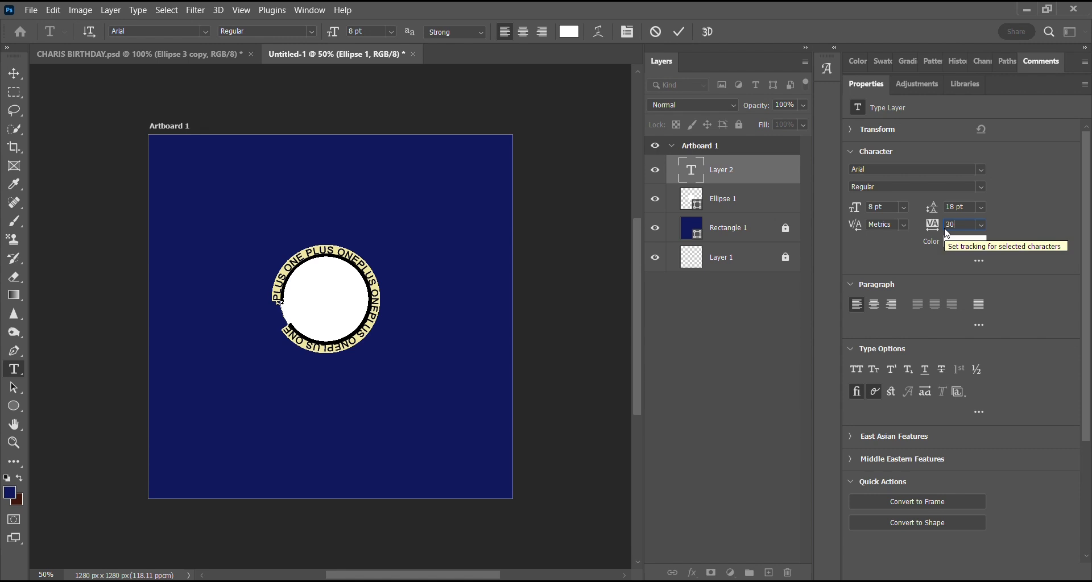
key("Return")
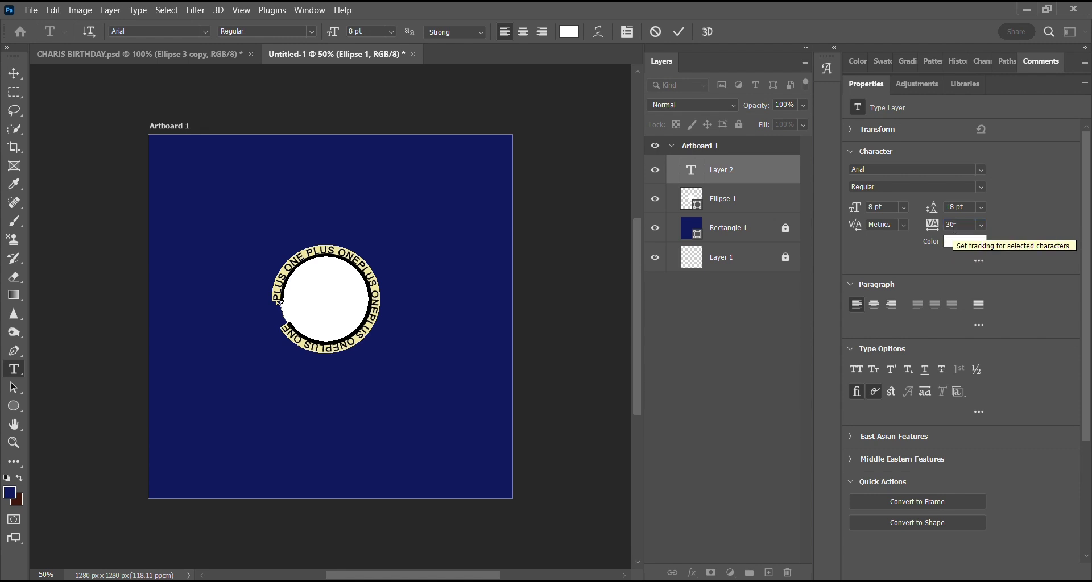
type("0")
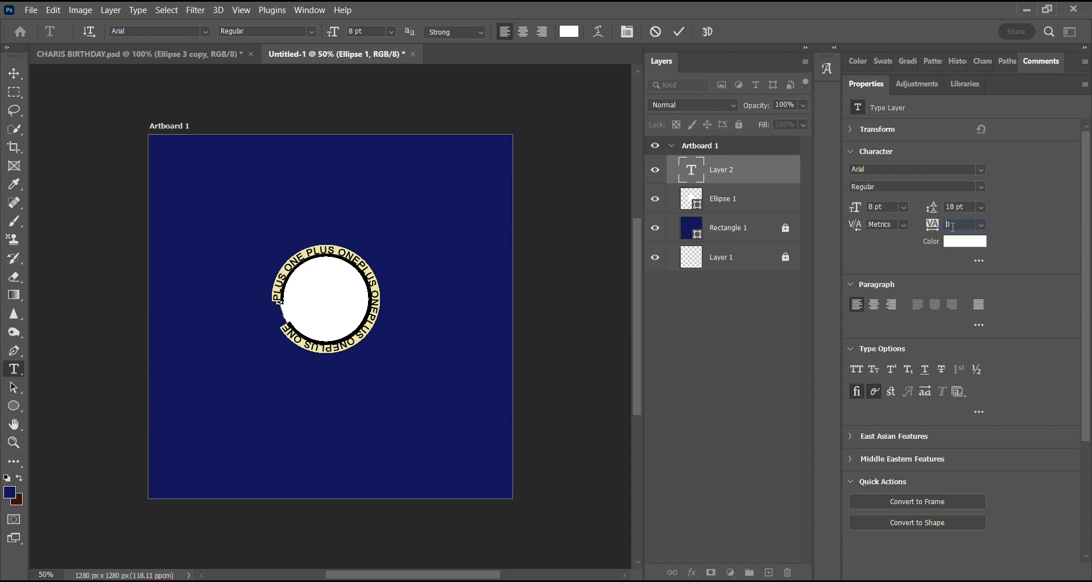
type("0")
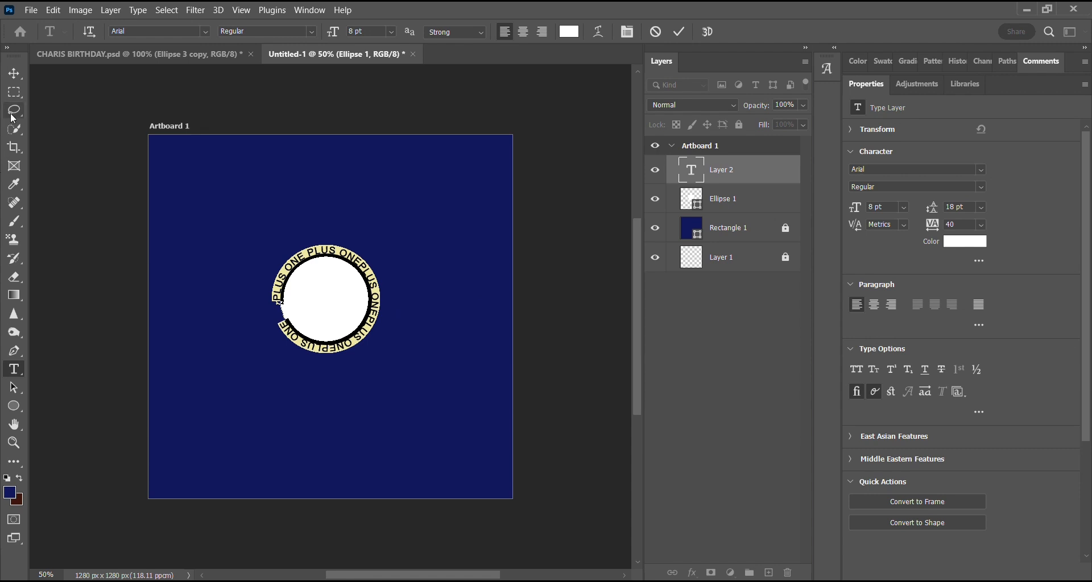
left_click(14, 75)
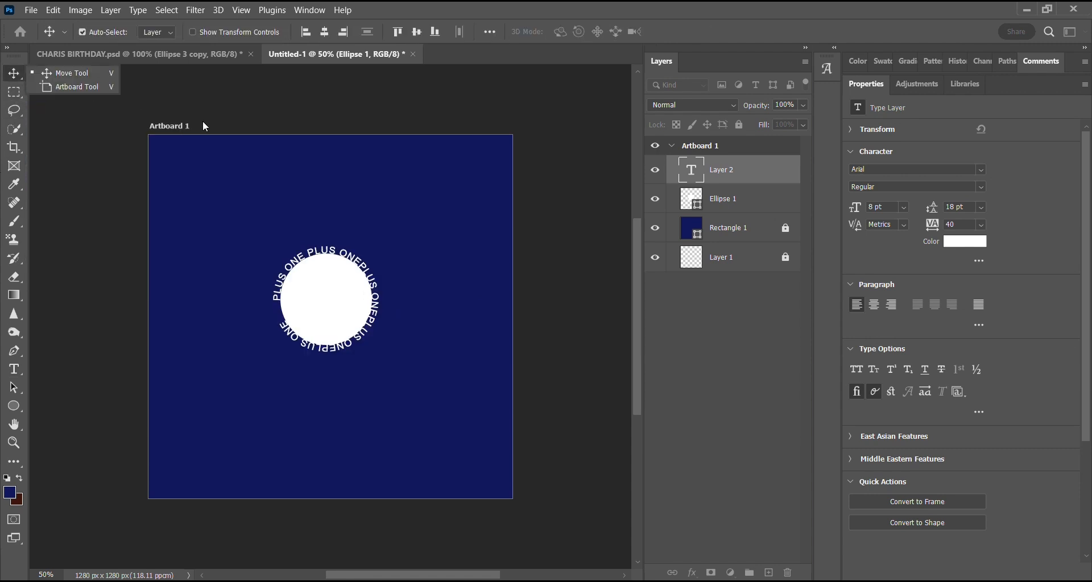
left_click(62, 73)
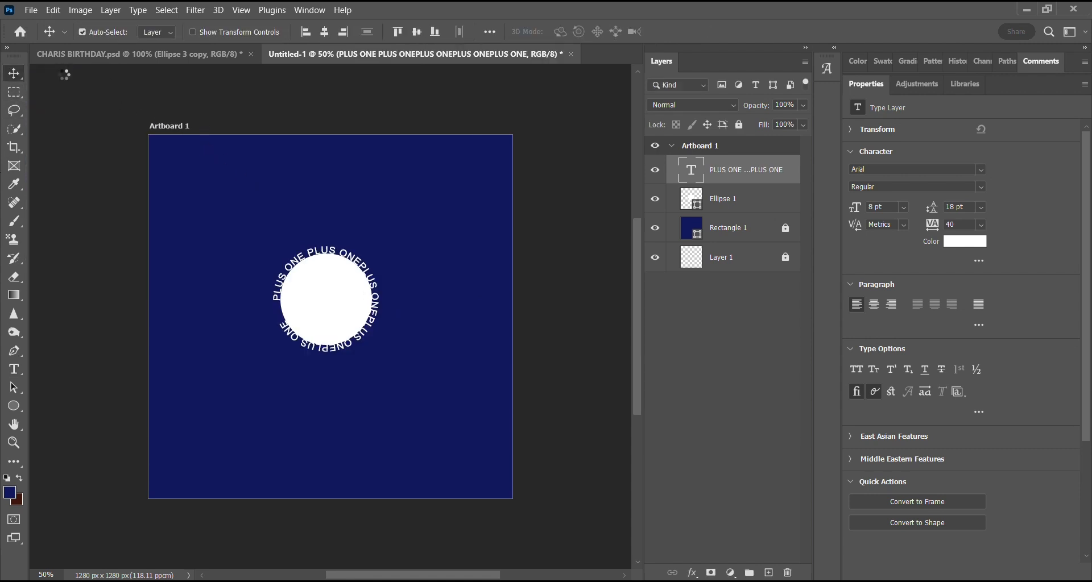
Reduce the opacity of the white circle's layer to 0%.
left_click(311, 318)
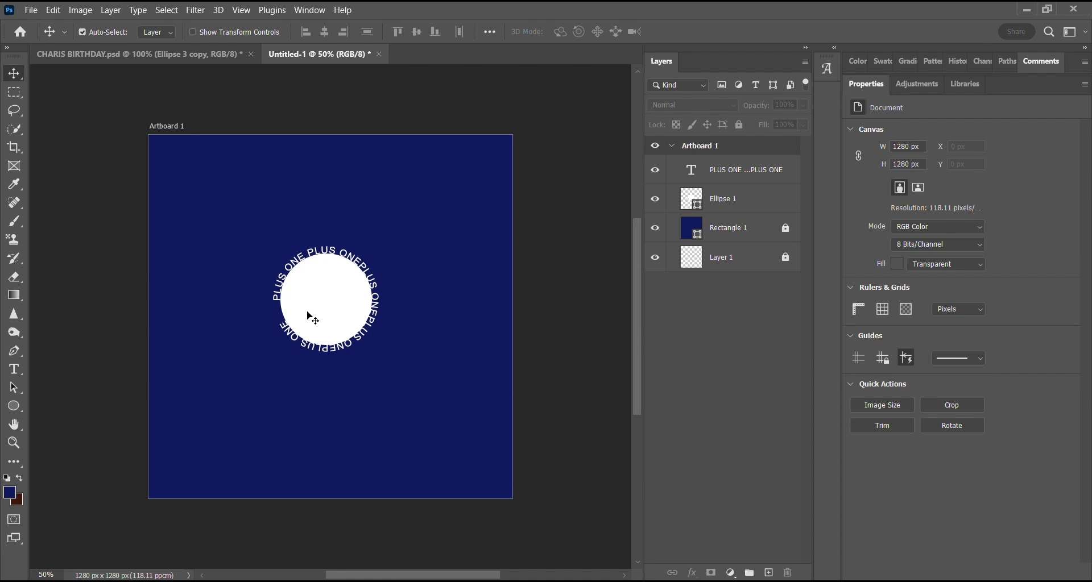
left_click(310, 317)
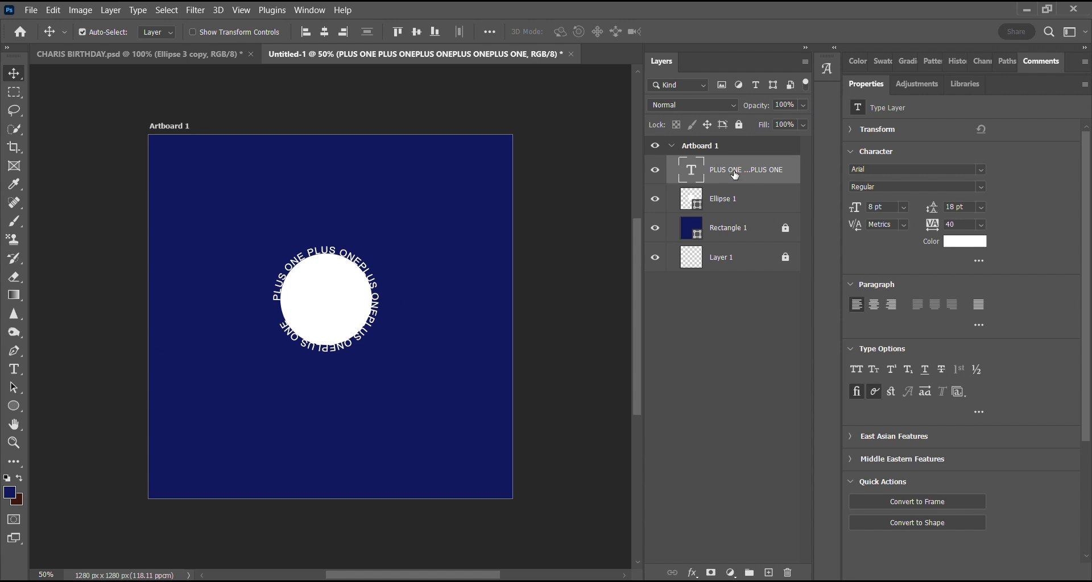
left_click(716, 203)
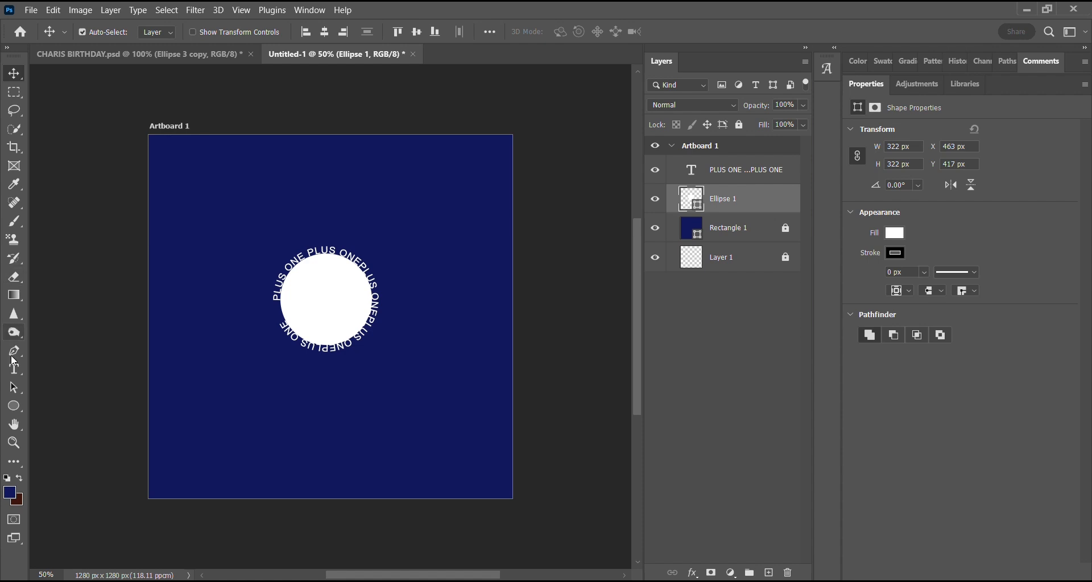
left_click(800, 106)
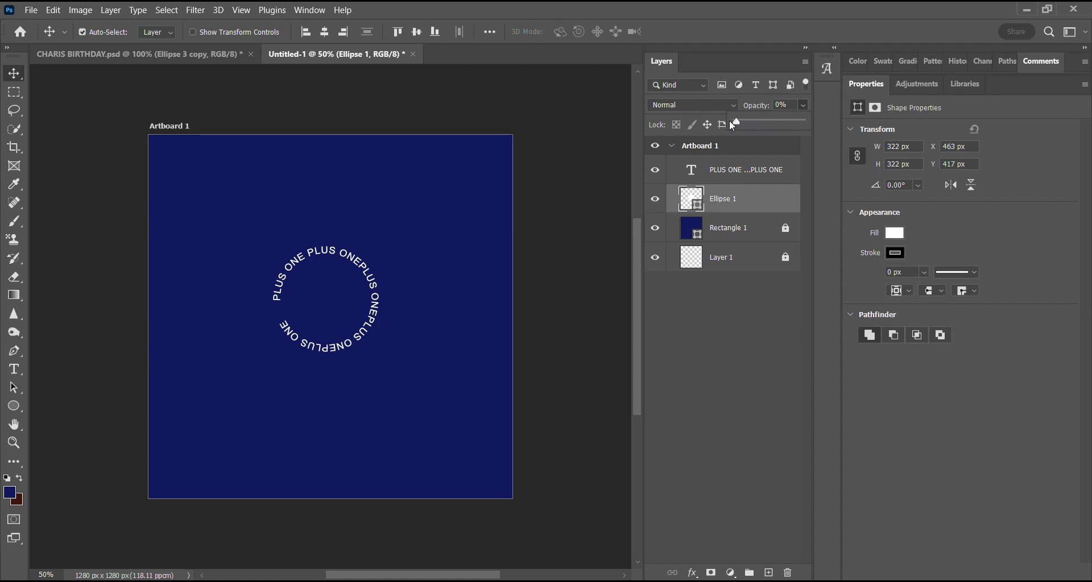
Move the circular text slightly to the right on the artboard.
left_click(320, 257)
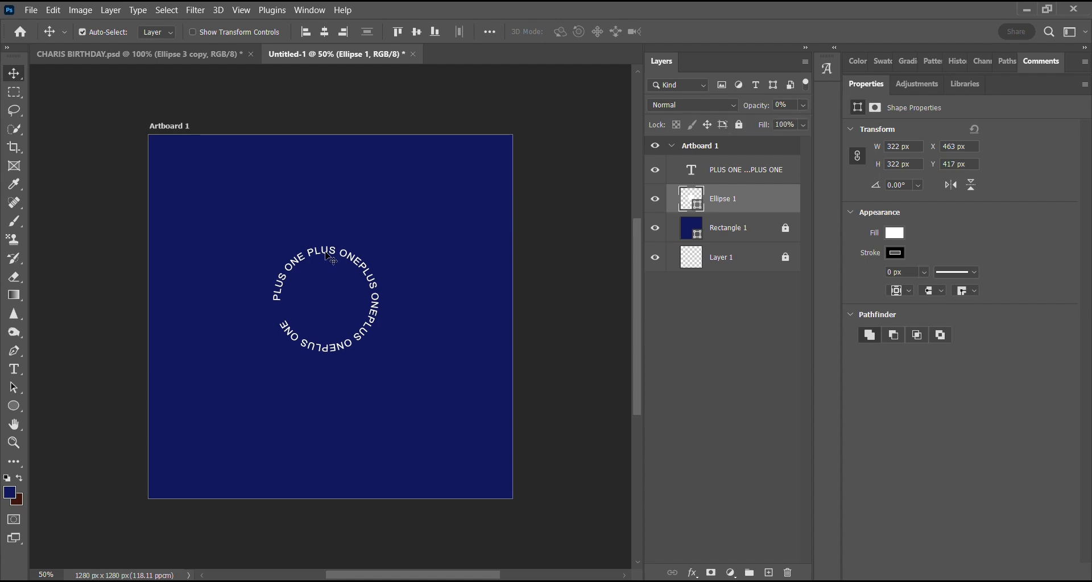
left_click_drag(321, 256, 332, 256)
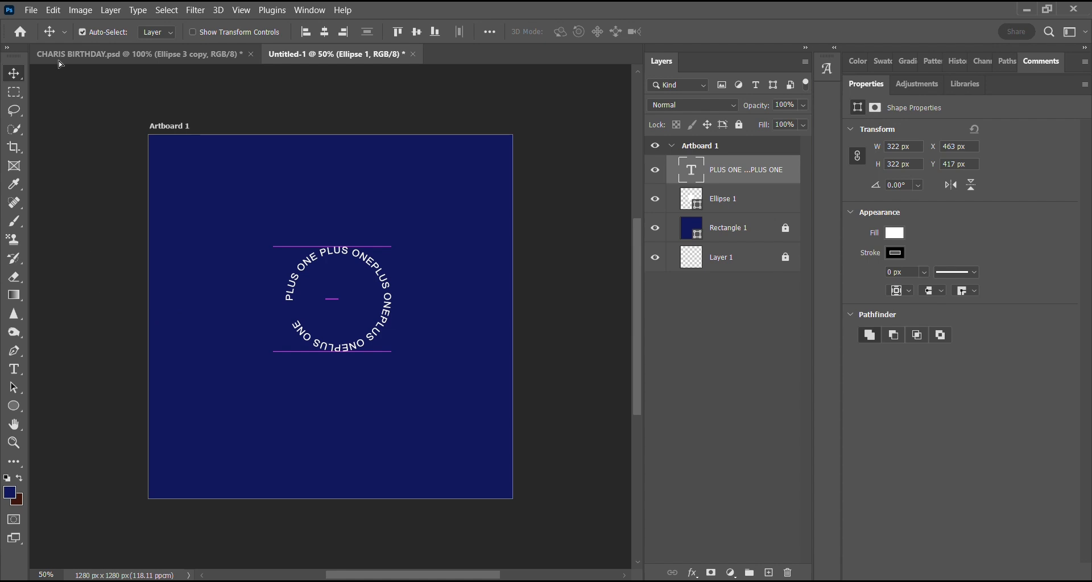
right_click(13, 74)
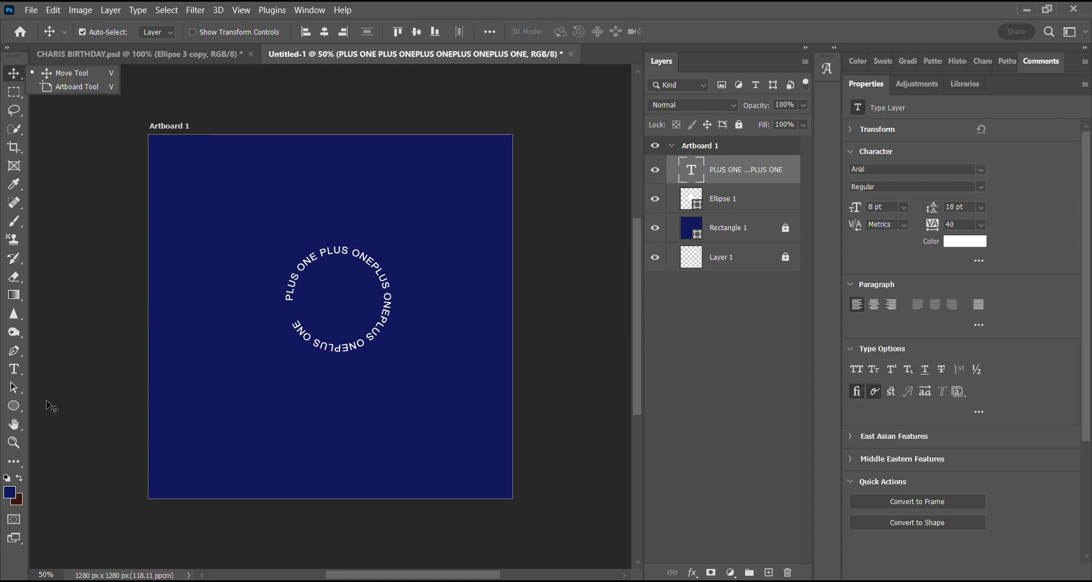
Set the white circle's layer opacity to 100% and move the circular text back around the circle.
left_click(718, 199)
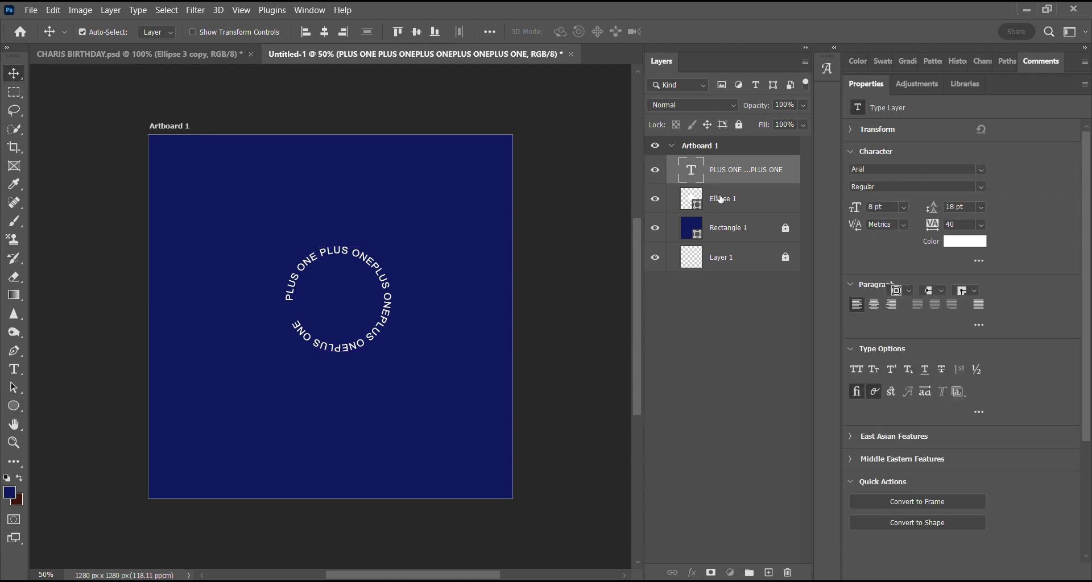
left_click(729, 203)
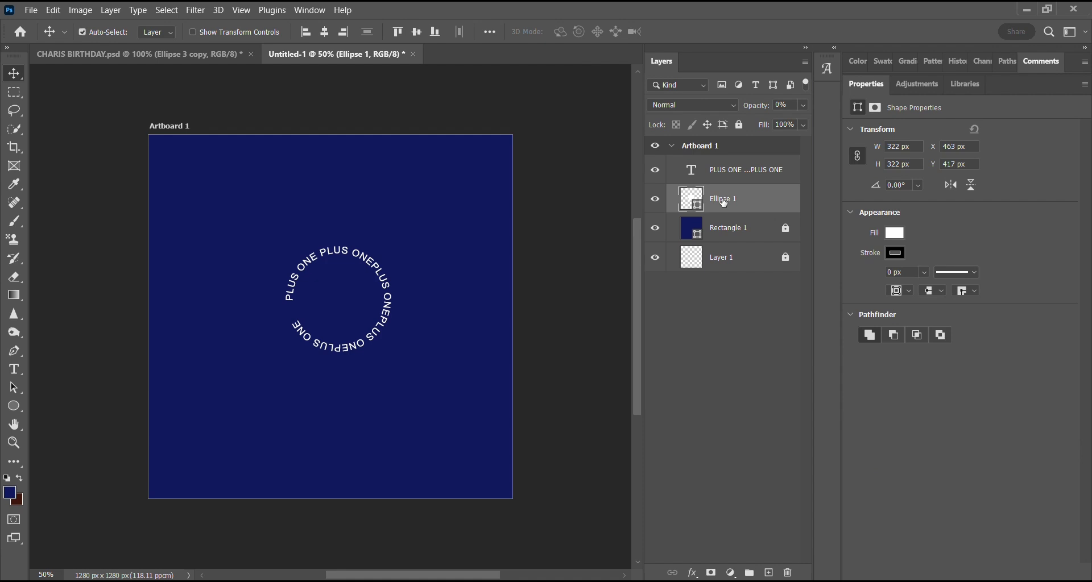
left_click(803, 105)
left_click(801, 121)
mouse_move(354, 286)
left_mouse_down()
mouse_move(367, 286)
mouse_move(334, 288)
left_mouse_up()
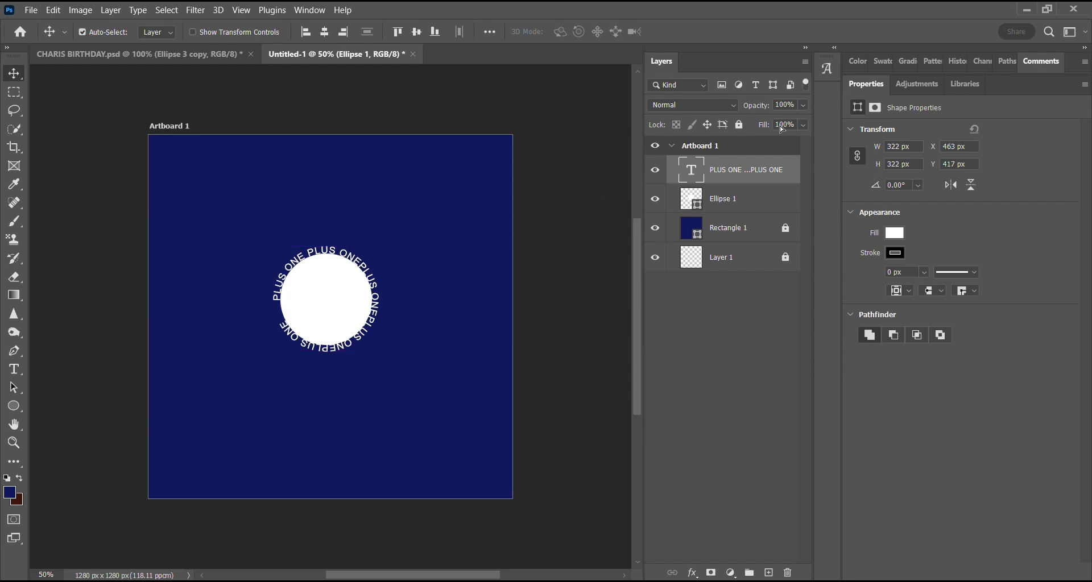
Scale the white circle down to about 272 px wide inside the text ring, commit the transform and select the circular text.
left_click(725, 206)
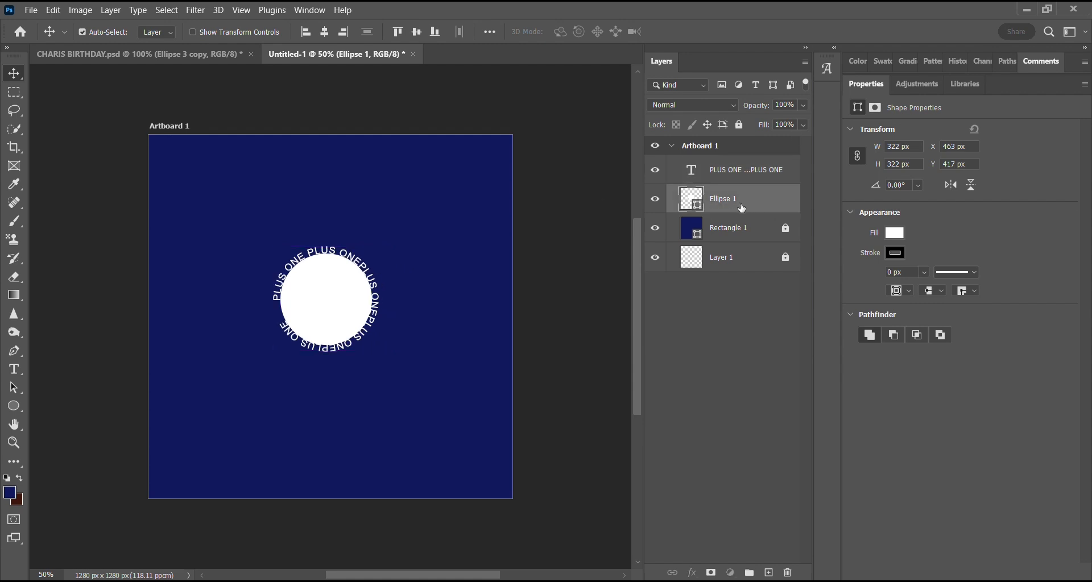
key("ctrl+t")
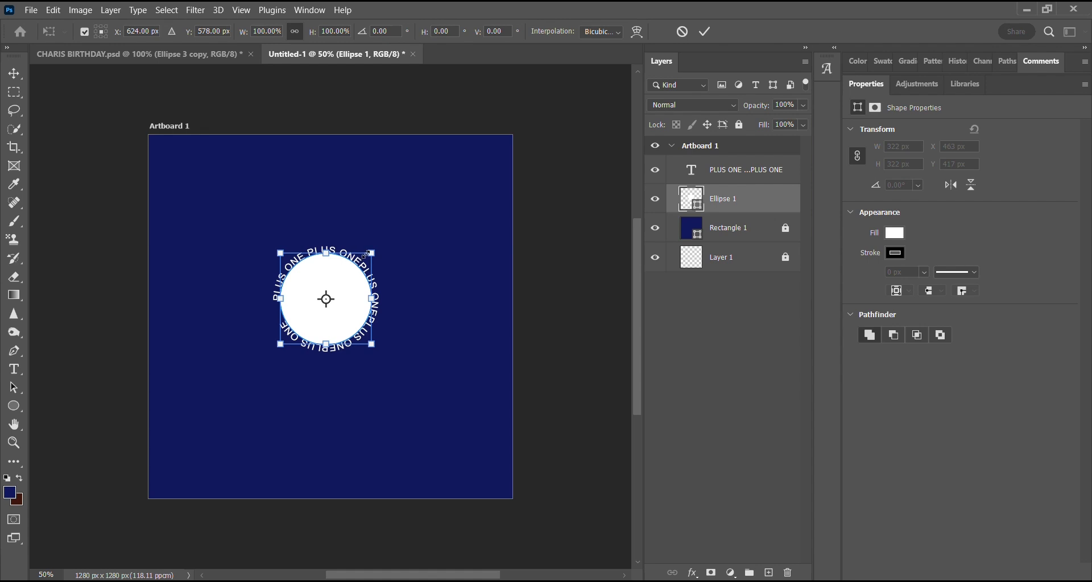
left_click_drag(370, 254, 365, 260)
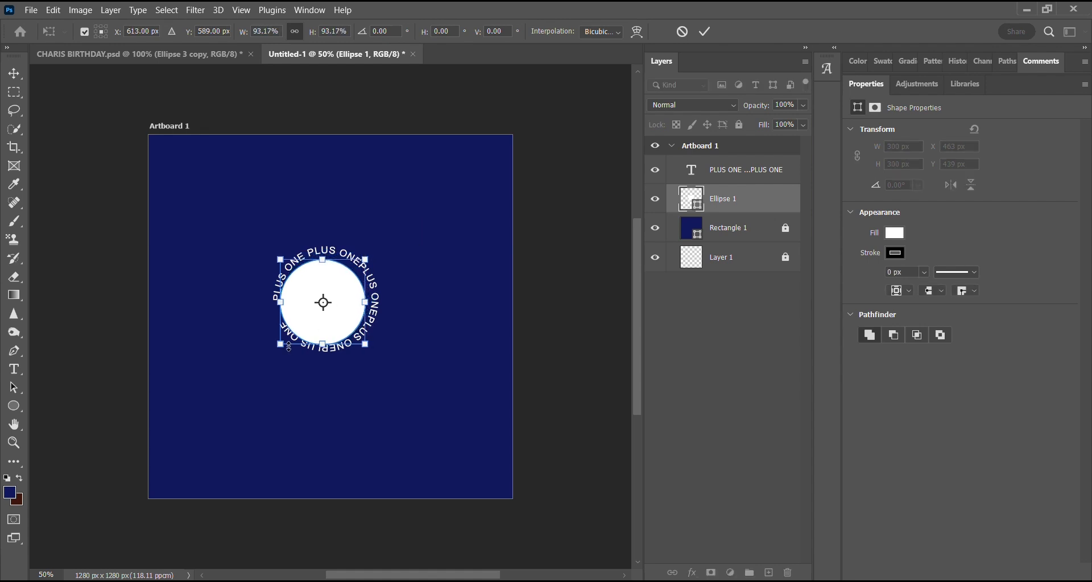
left_click_drag(280, 345, 289, 340)
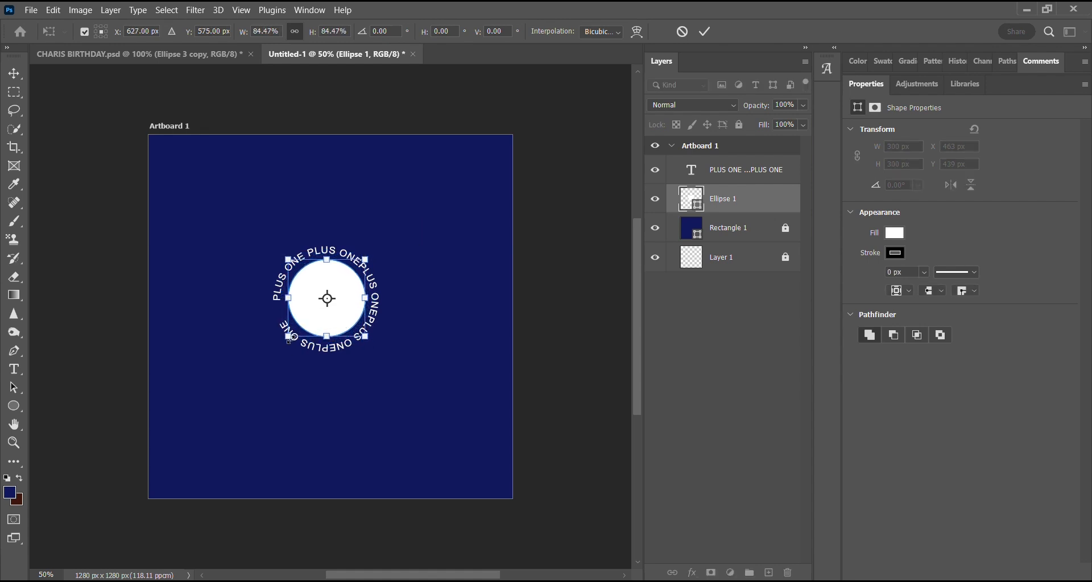
left_click(14, 74)
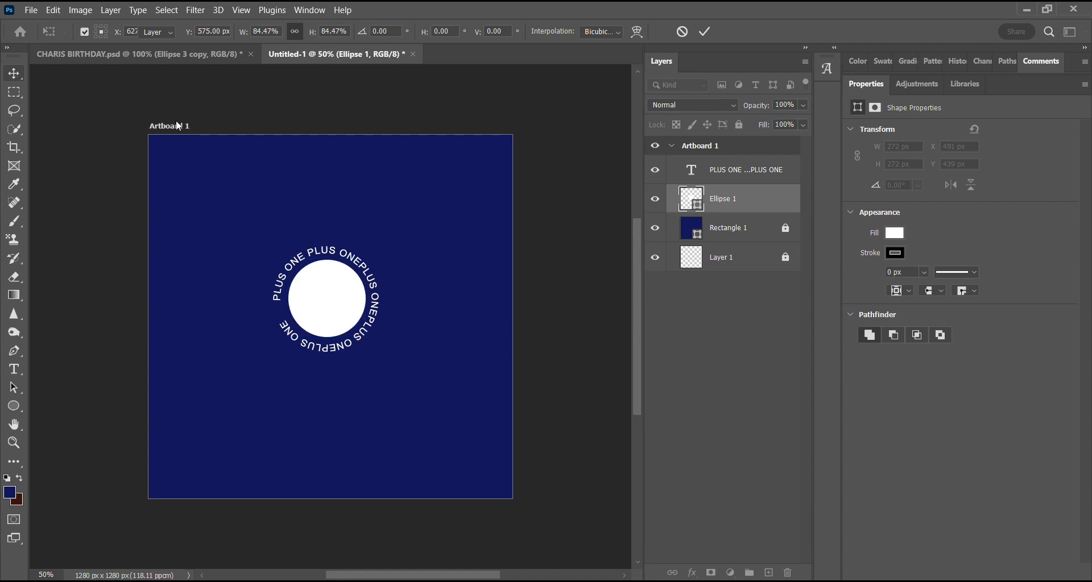
left_click(380, 306)
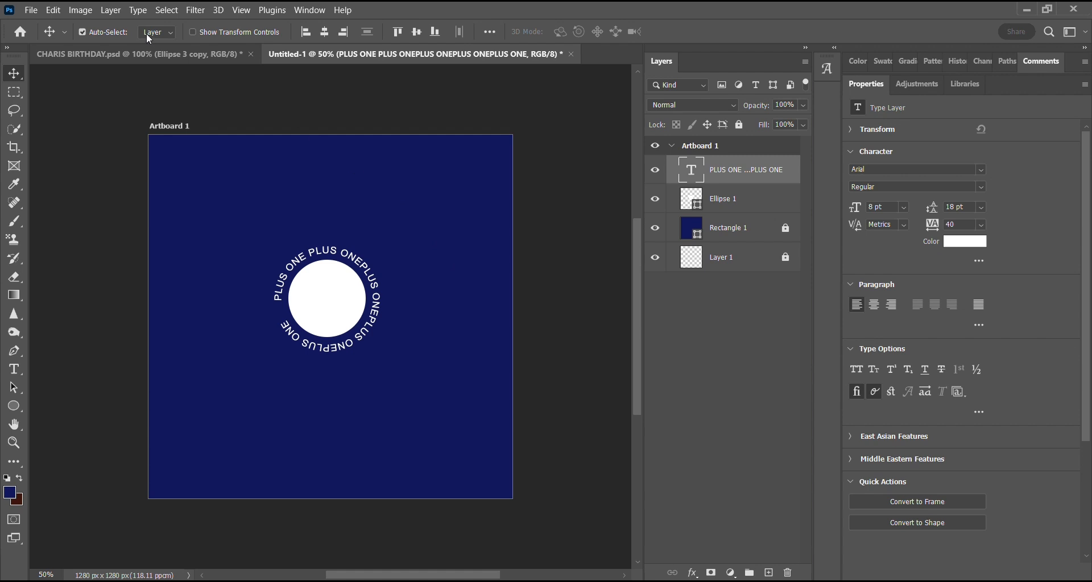
Check the finished badge in the birthday reference document, then return to the Untitled-1 document.
left_click(156, 52)
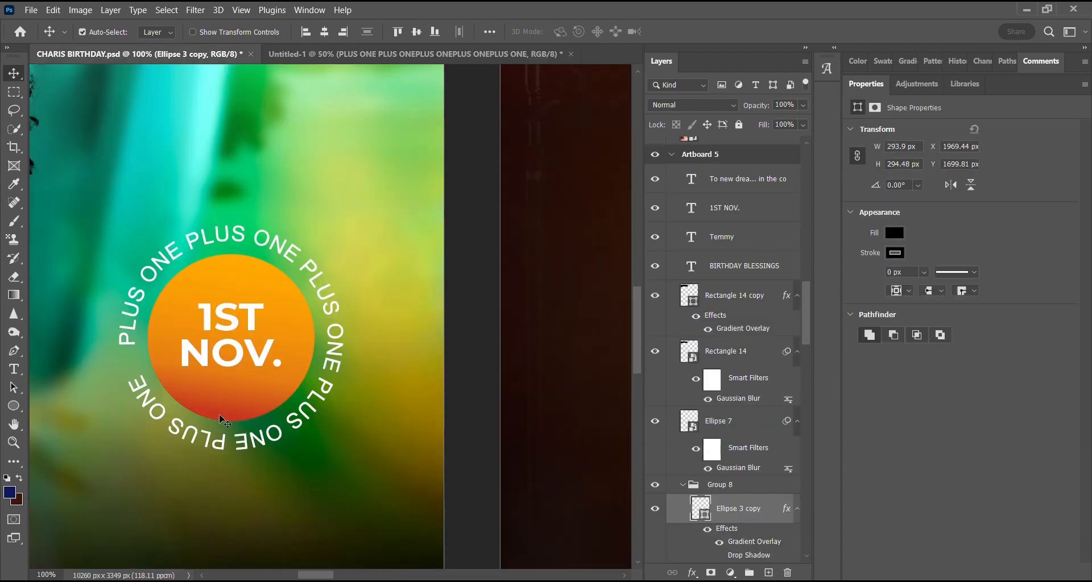
left_click(364, 63)
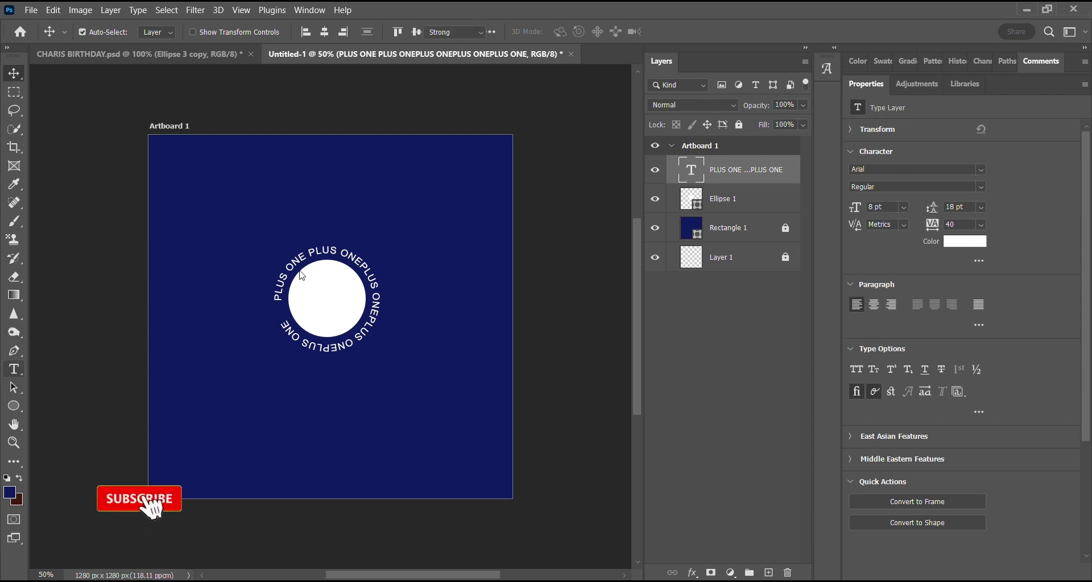
Try a space after the P in the first "ONEPLUS" of the circular text, remove it and finish text editing.
left_click(14, 369)
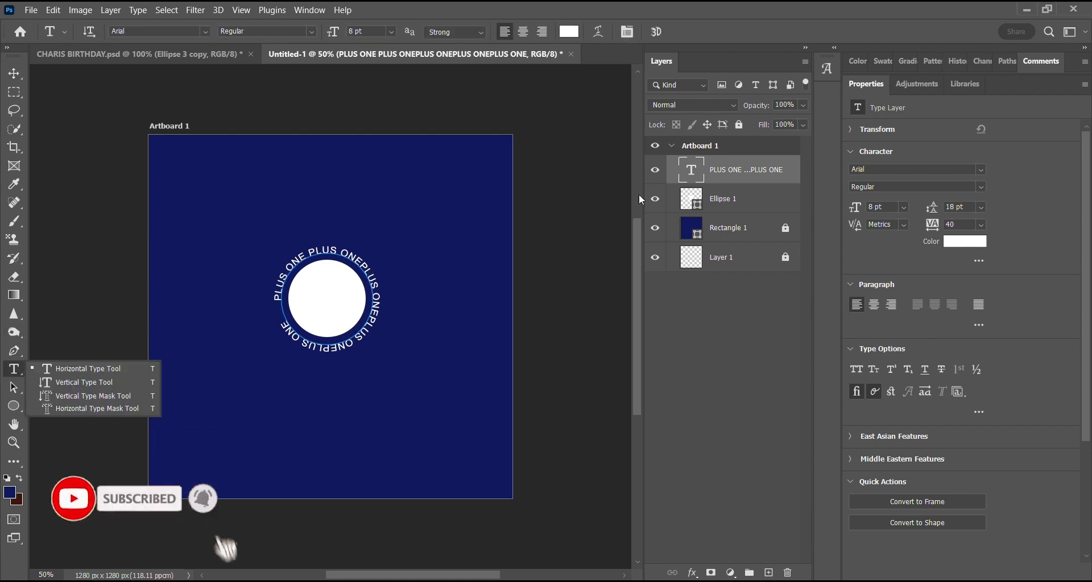
left_click(365, 269)
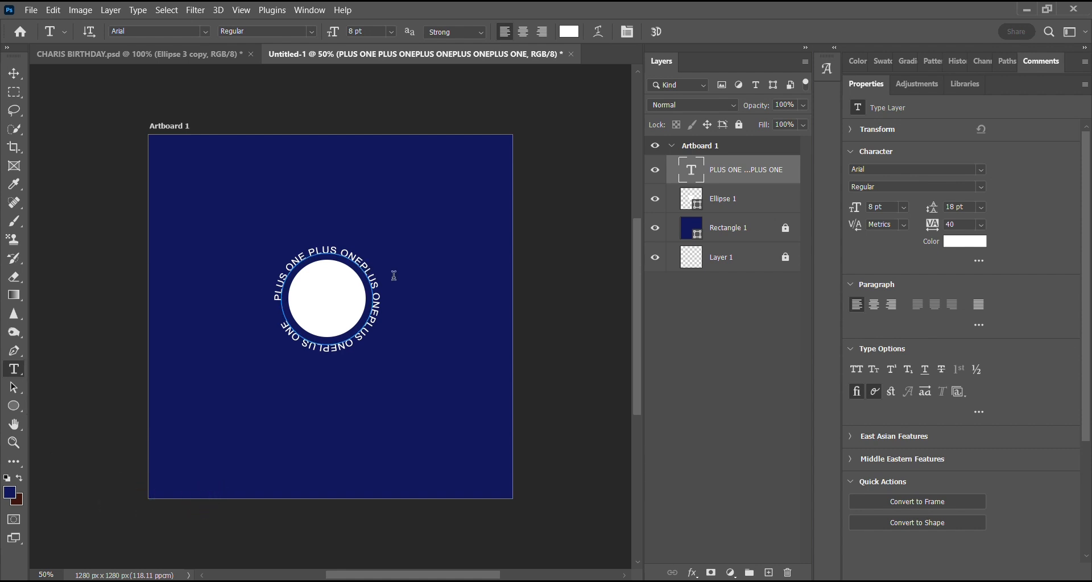
left_click(366, 271)
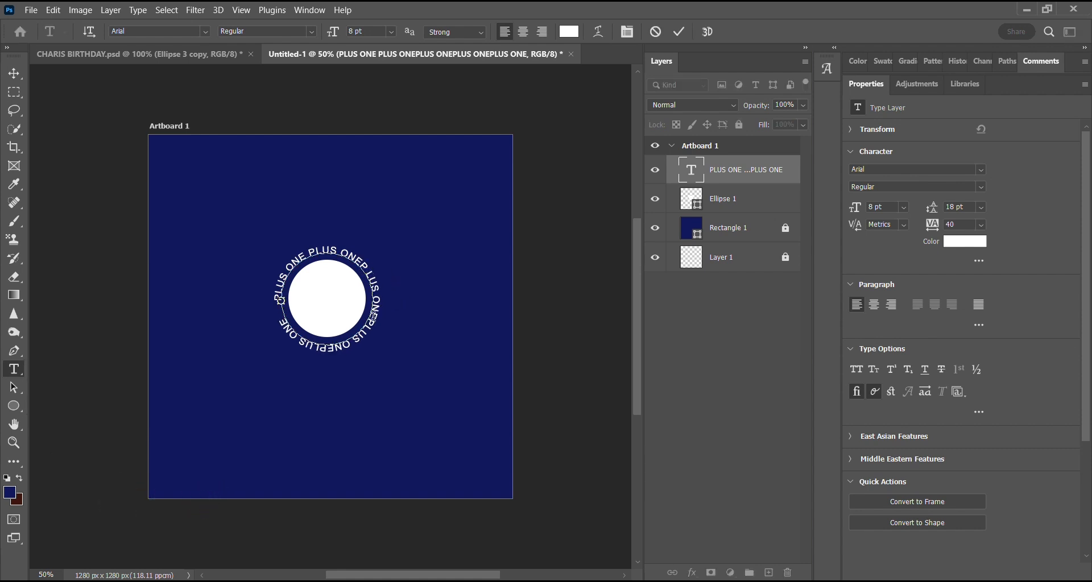
key("BackSpace")
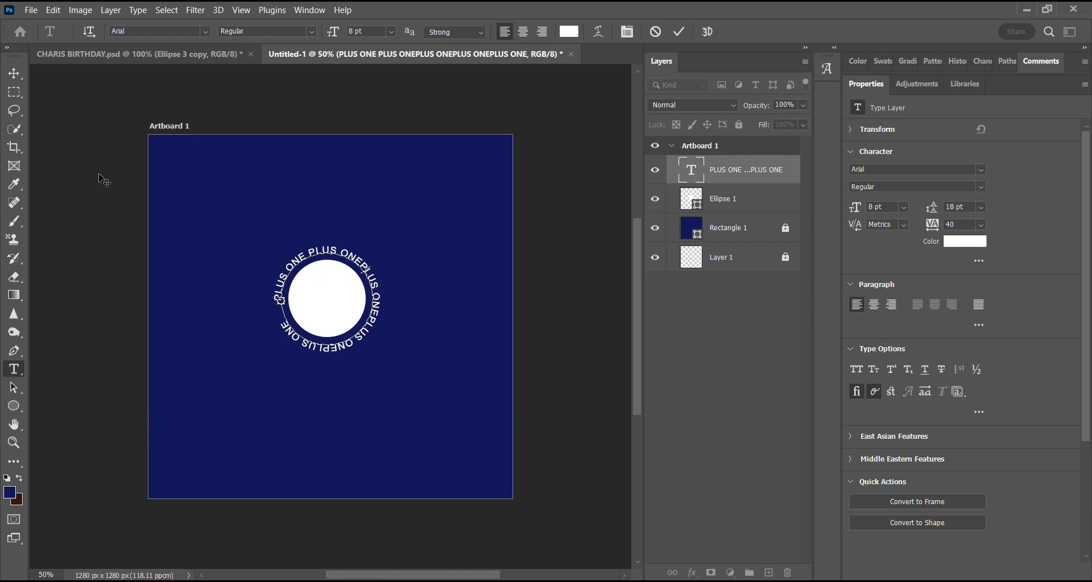
left_click(13, 71)
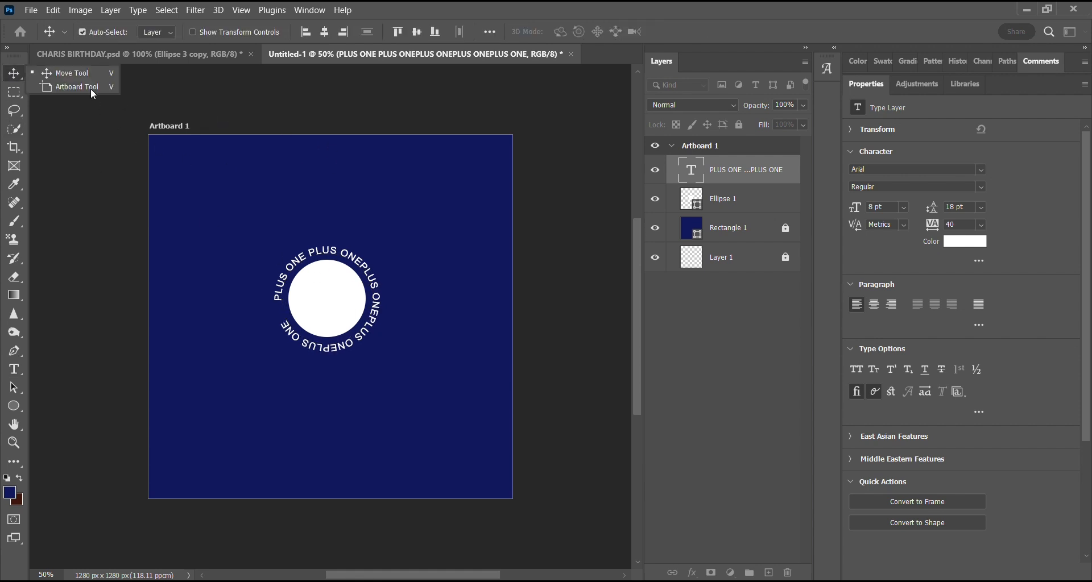